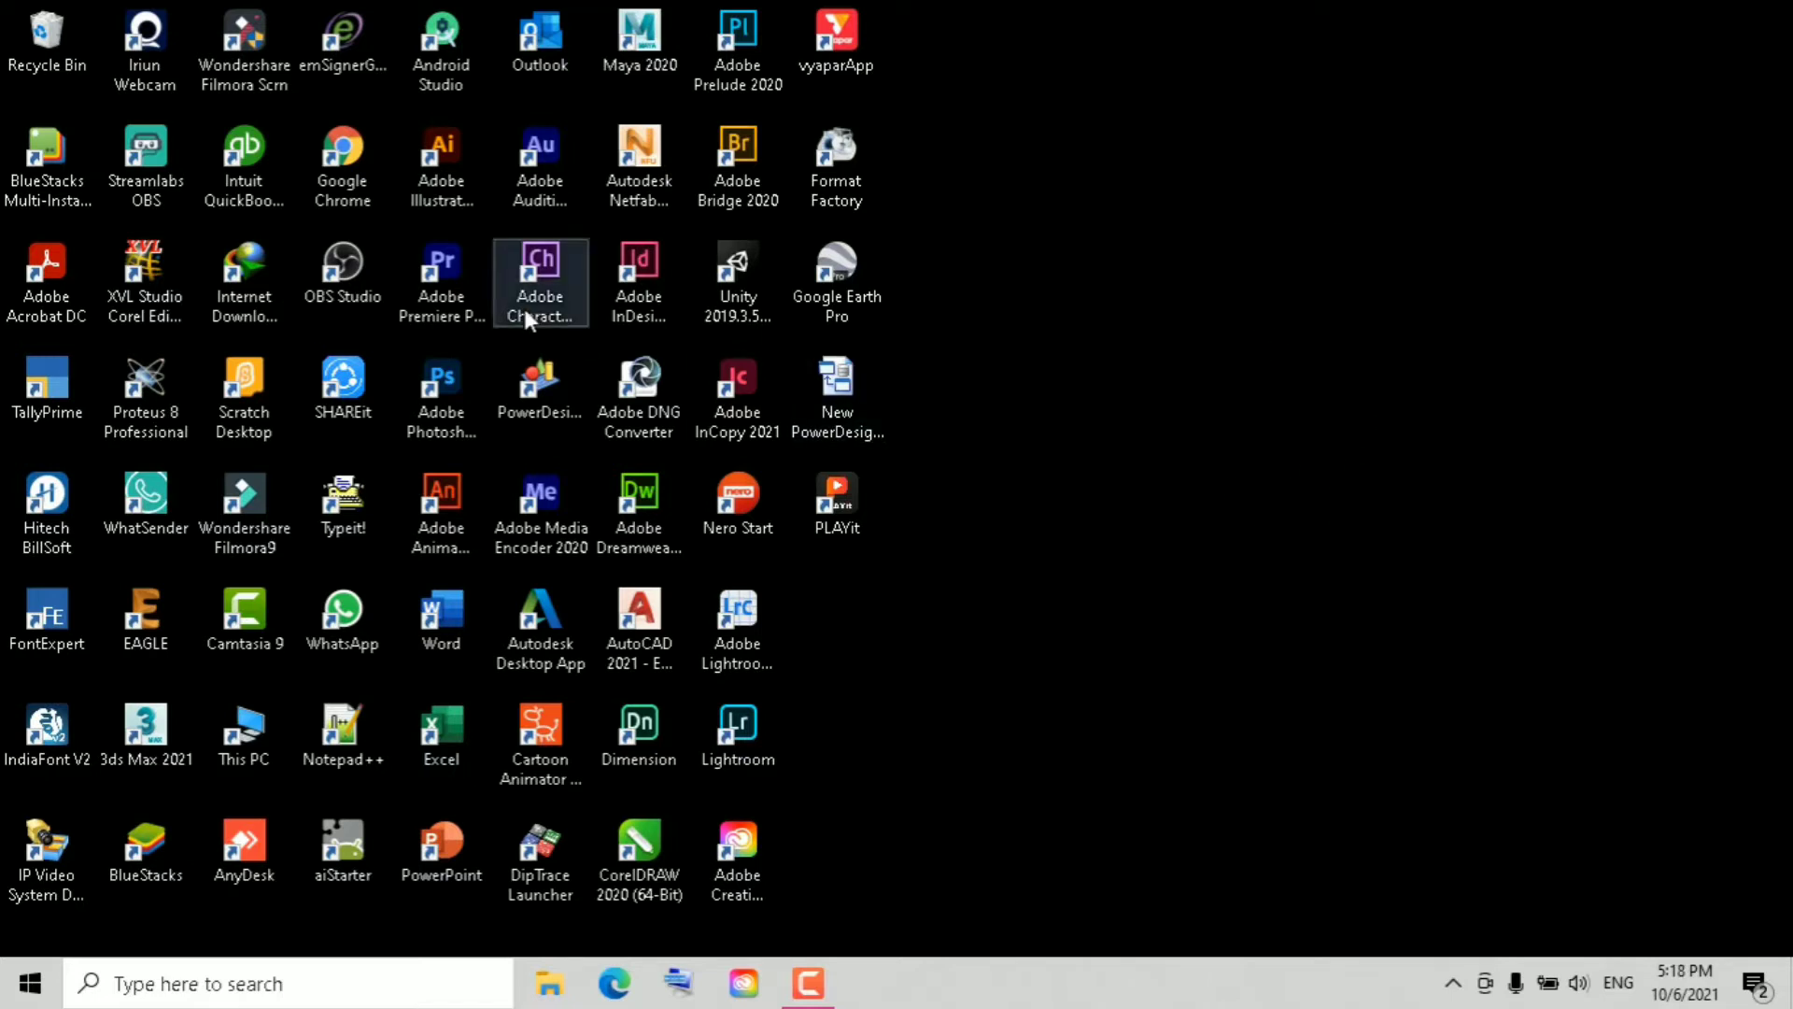
Launch Chrome and search Google for 'ndhm' to list ndhm.gov.in
double_click(357, 157)
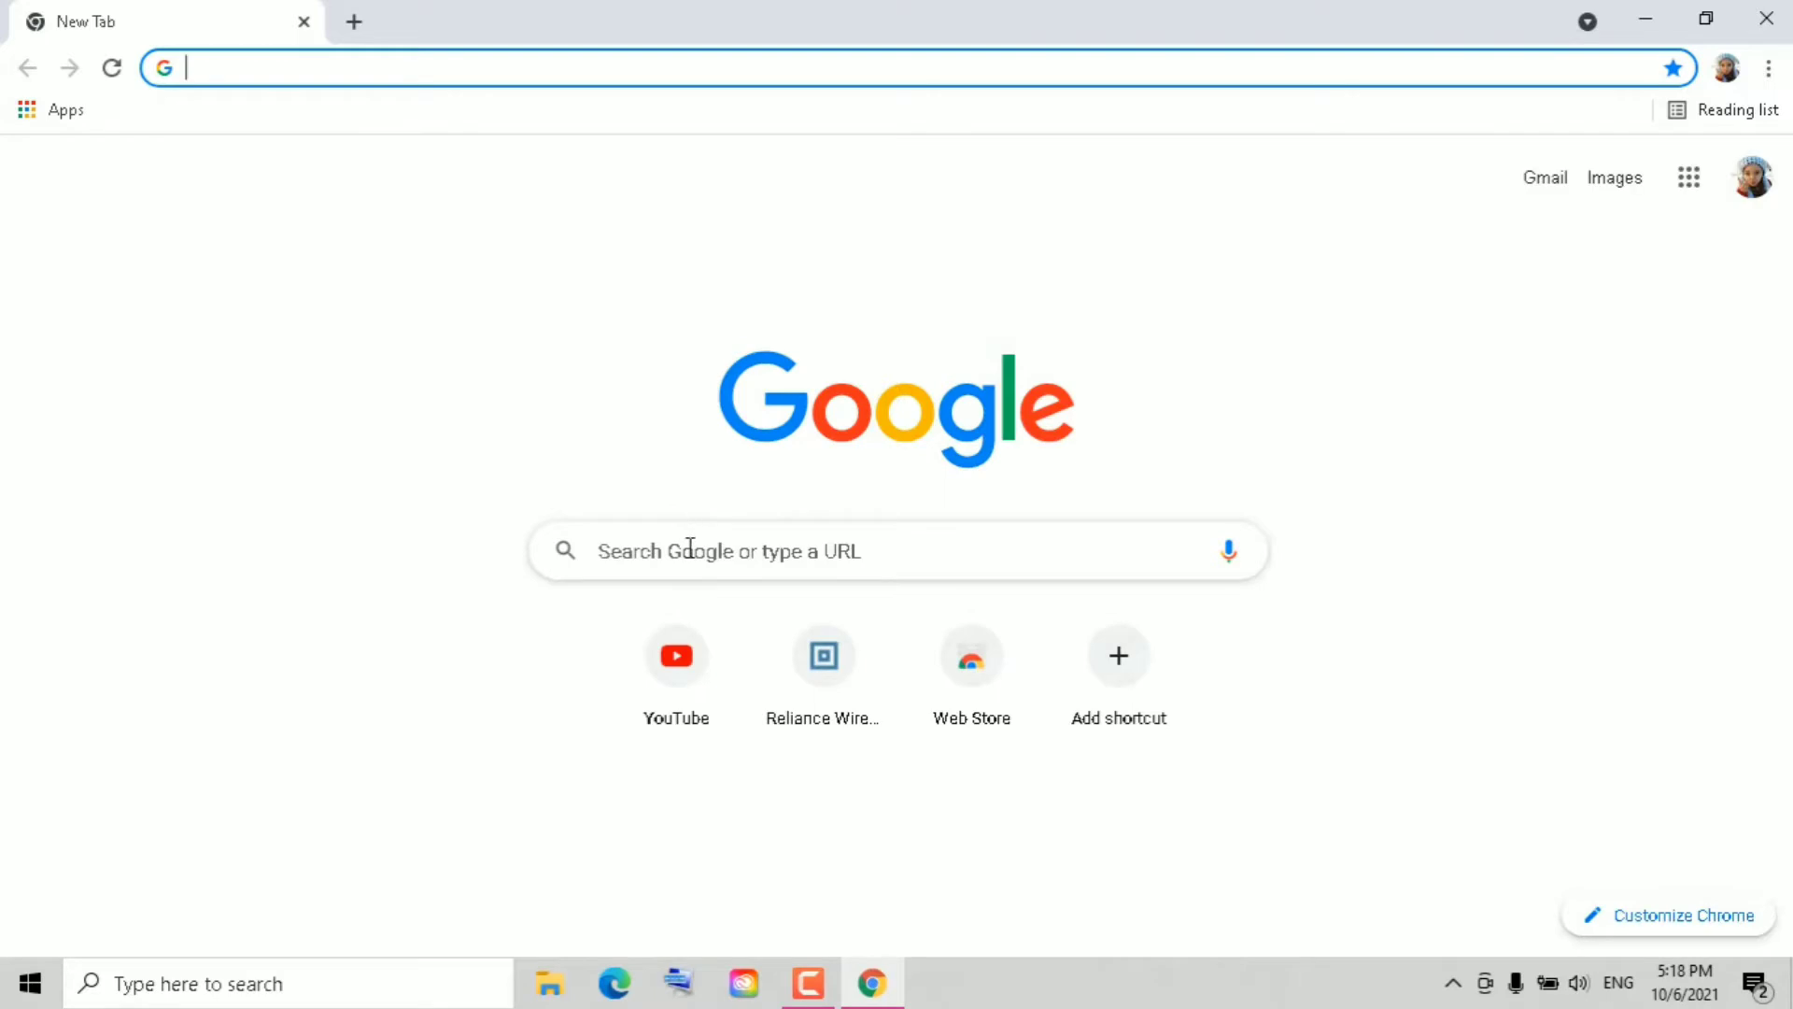
left_click(690, 546)
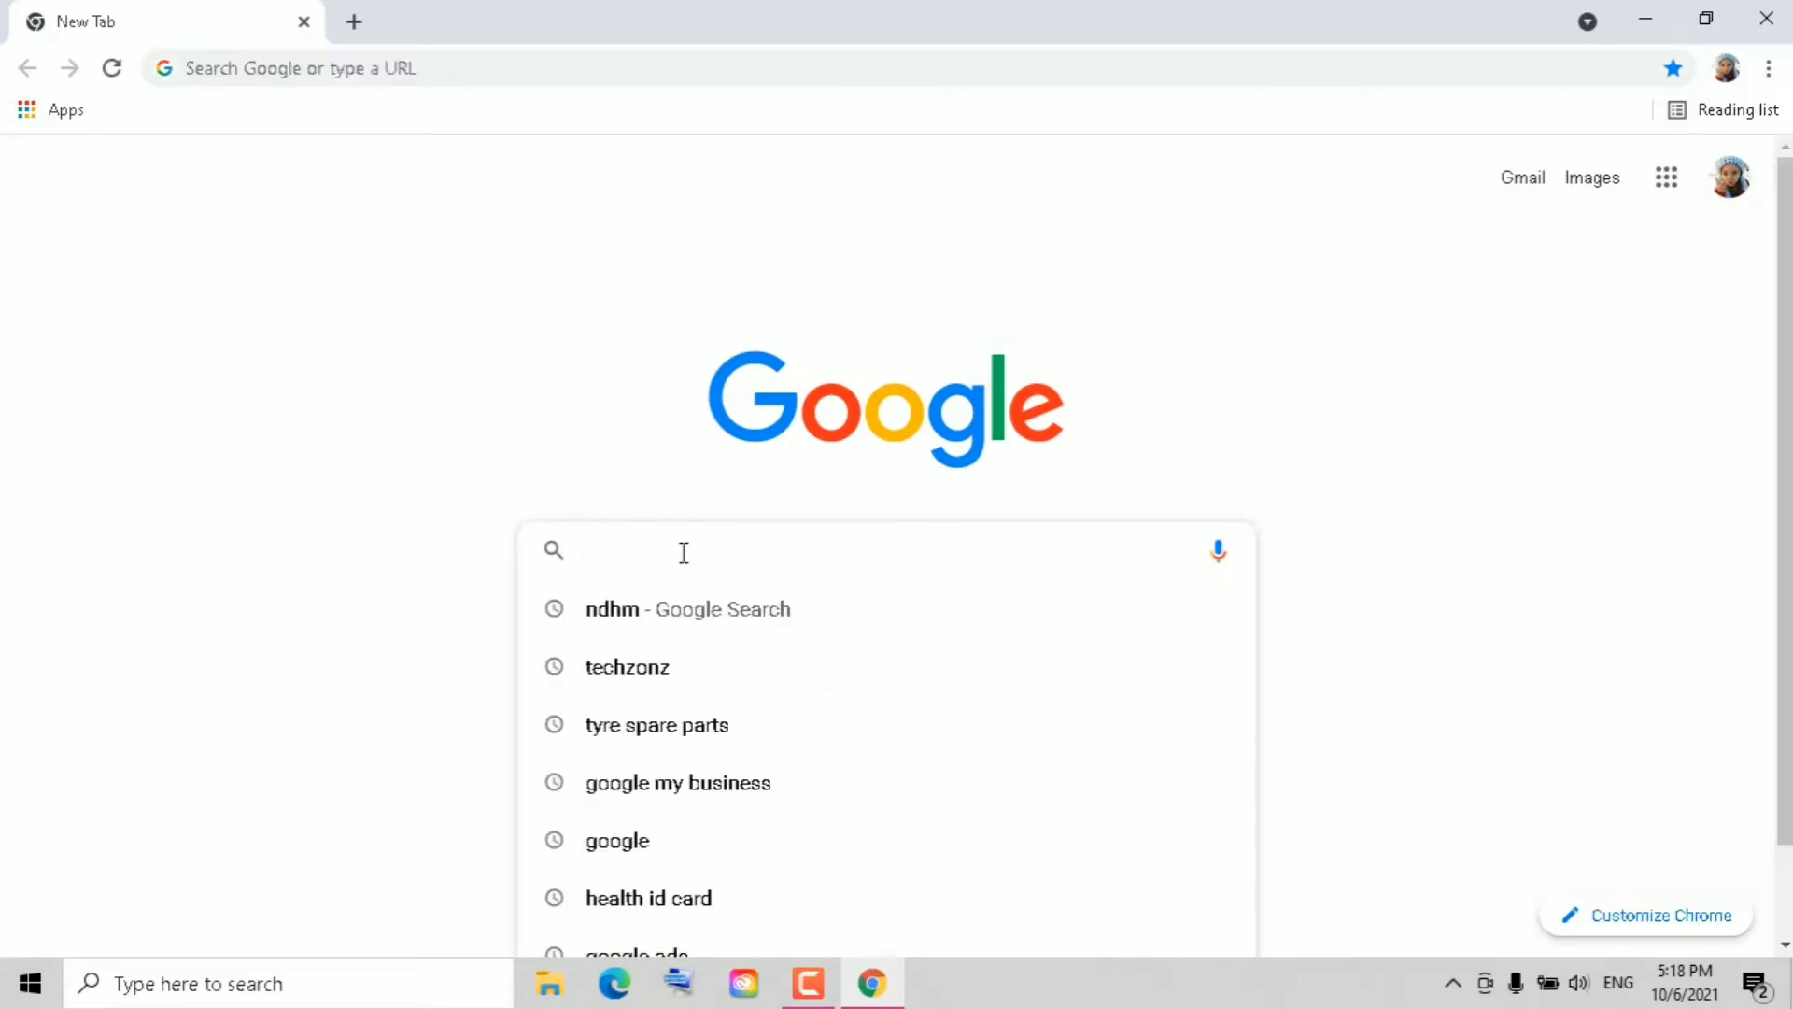
type("ndhm")
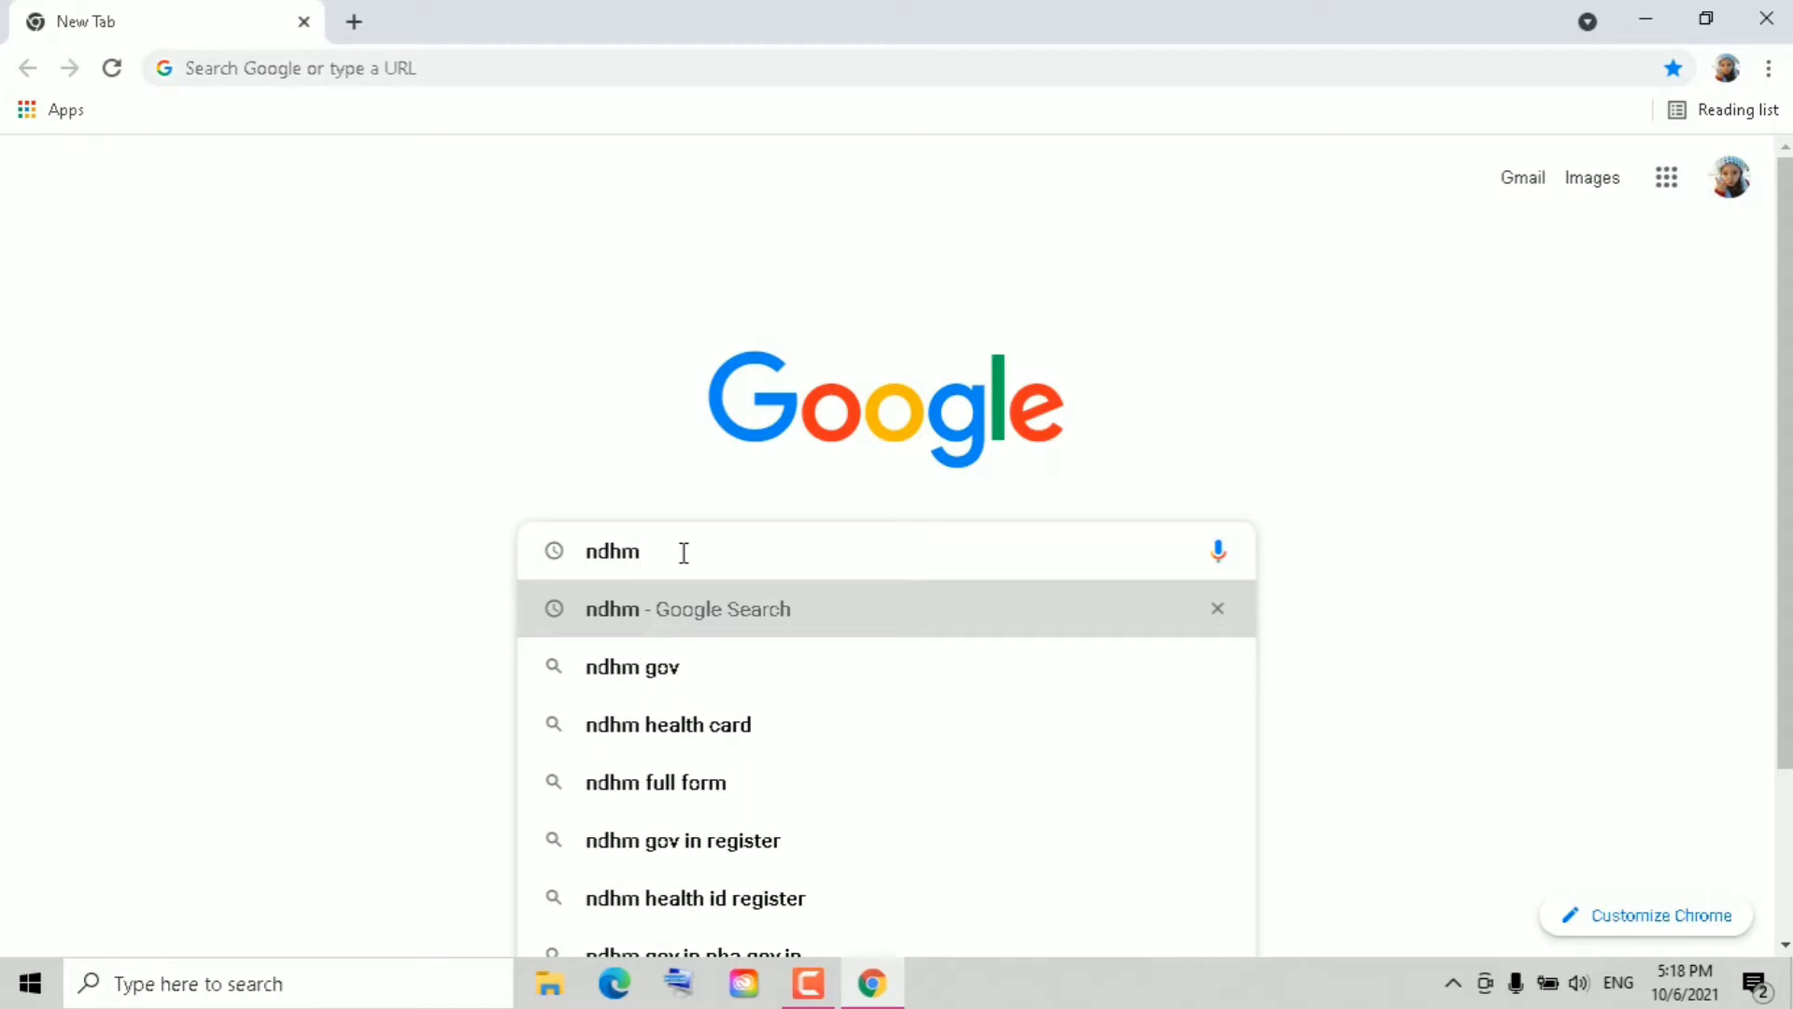
key("Return")
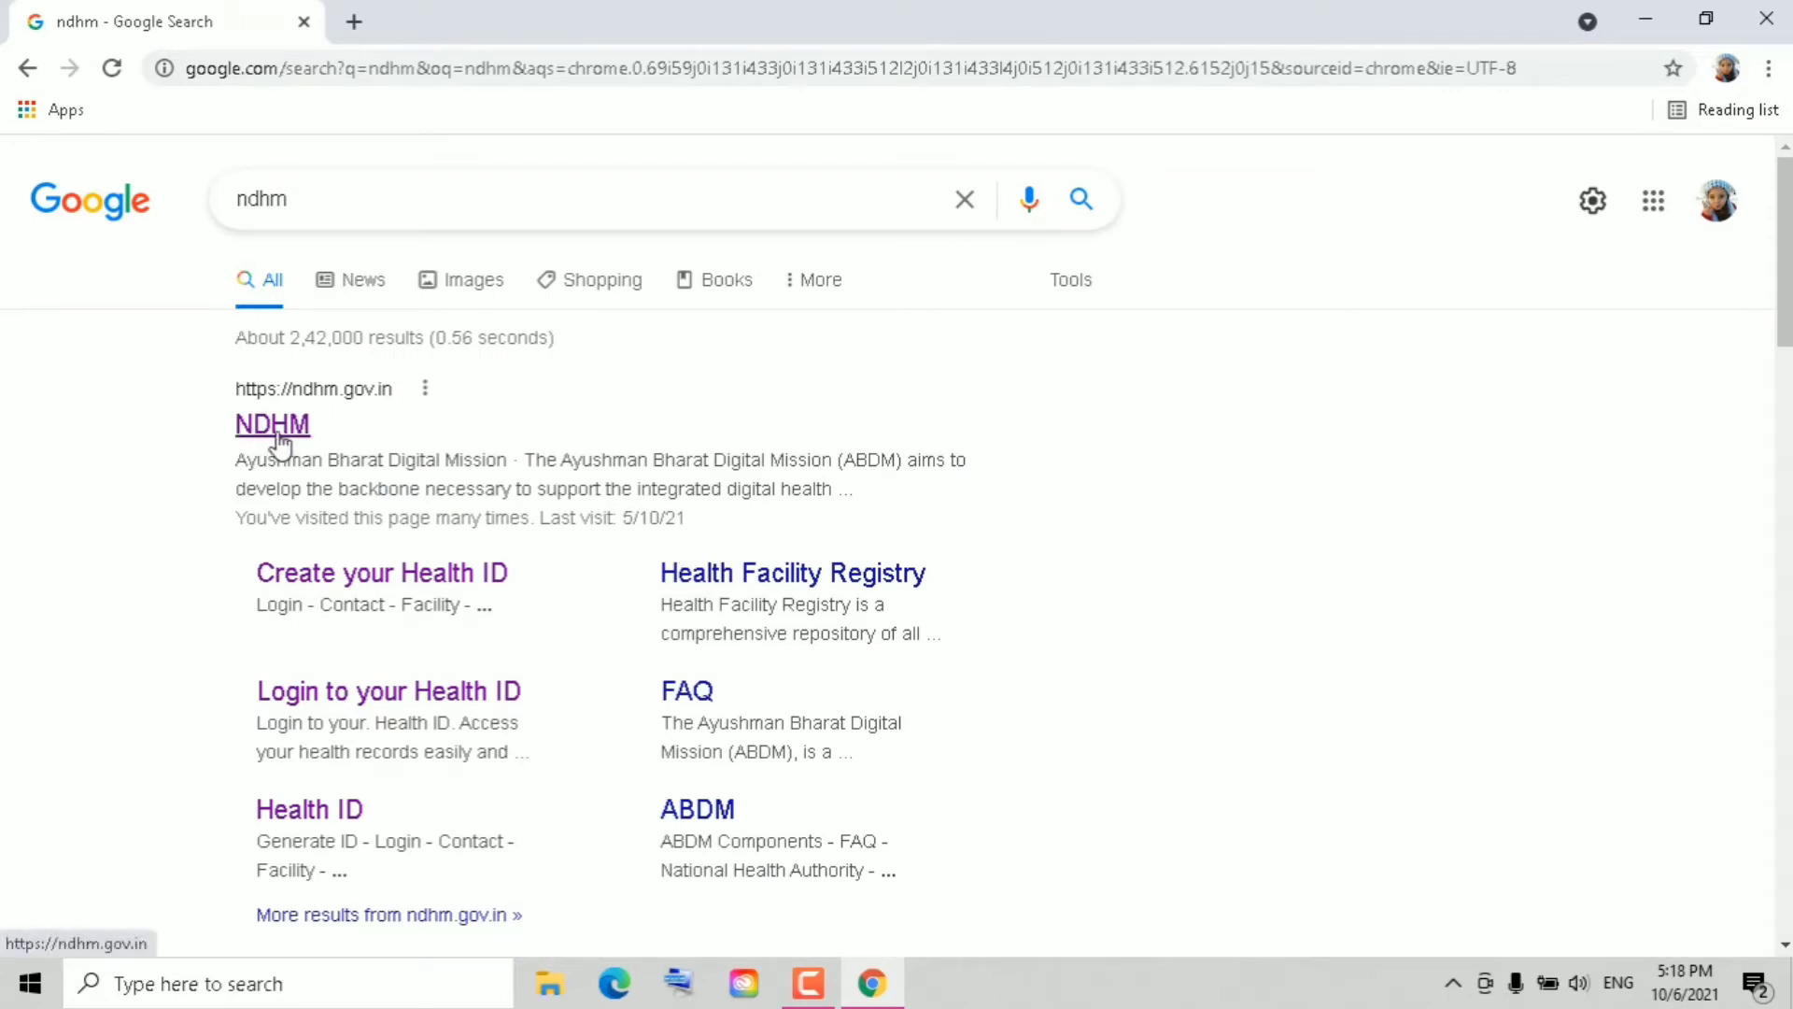
scroll(346, 446, "down", 5)
scroll(346, 447, "down", 5)
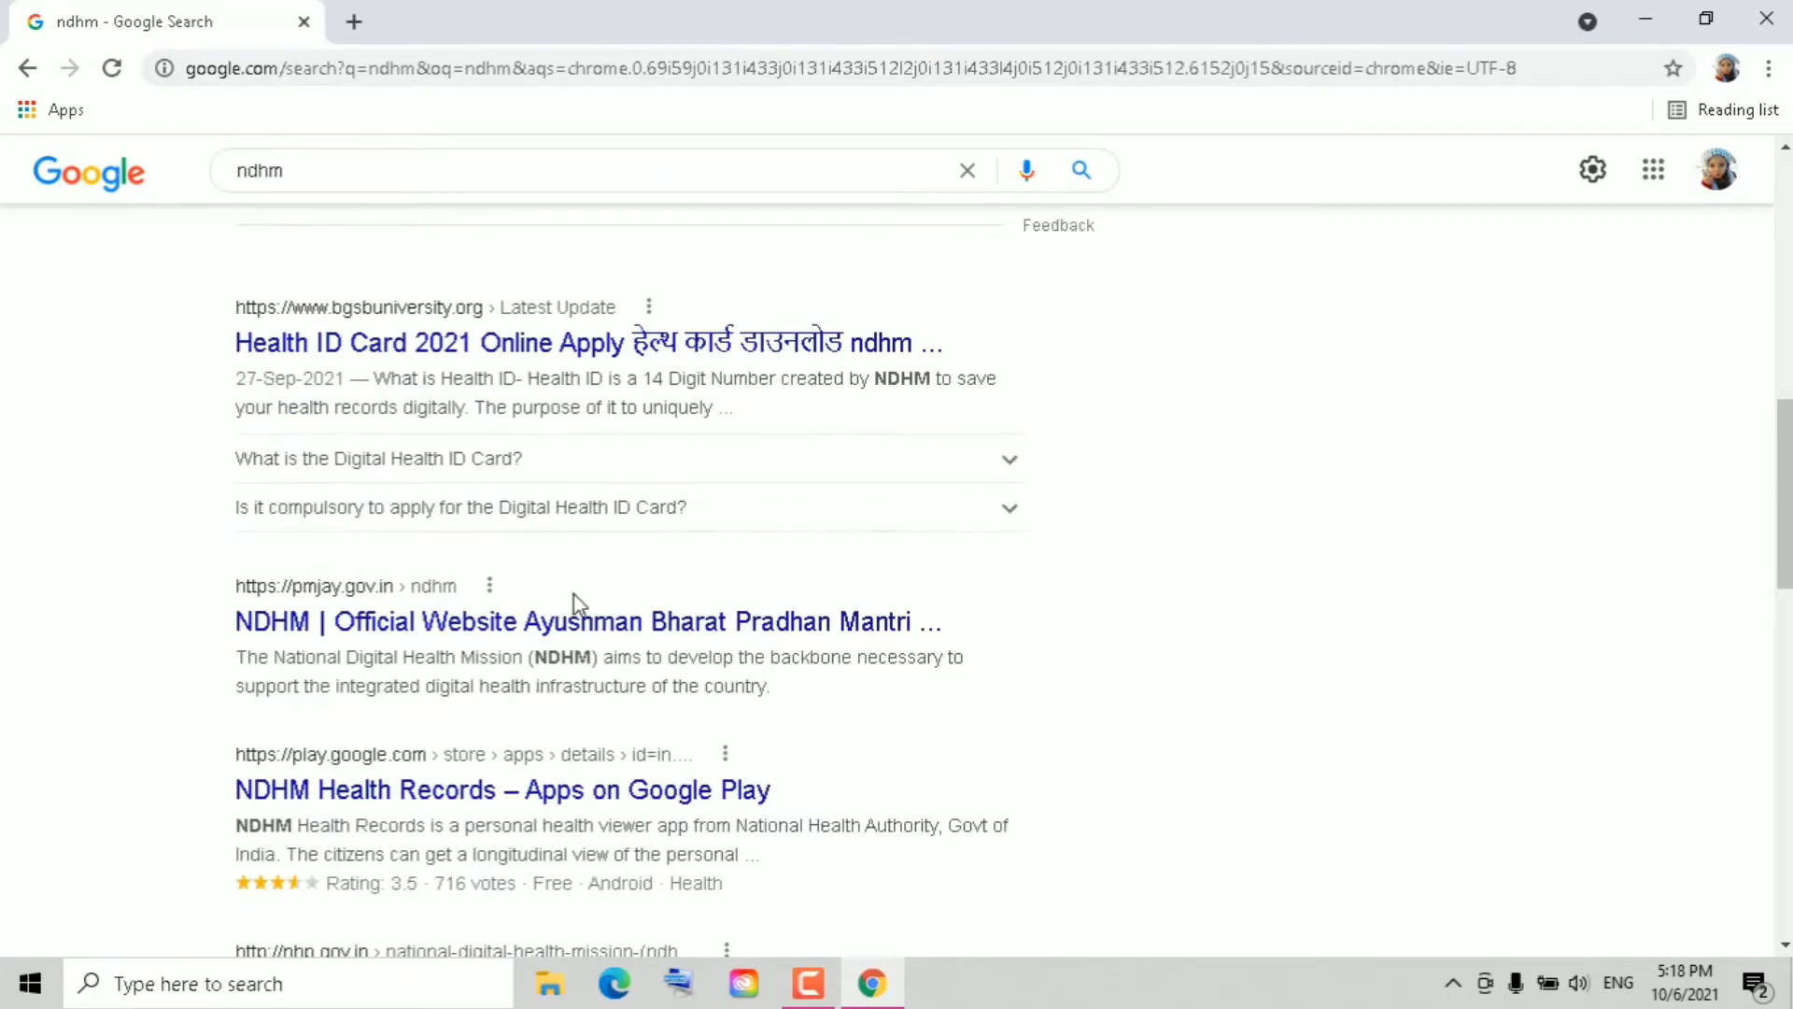
scroll(489, 553, "up", 10)
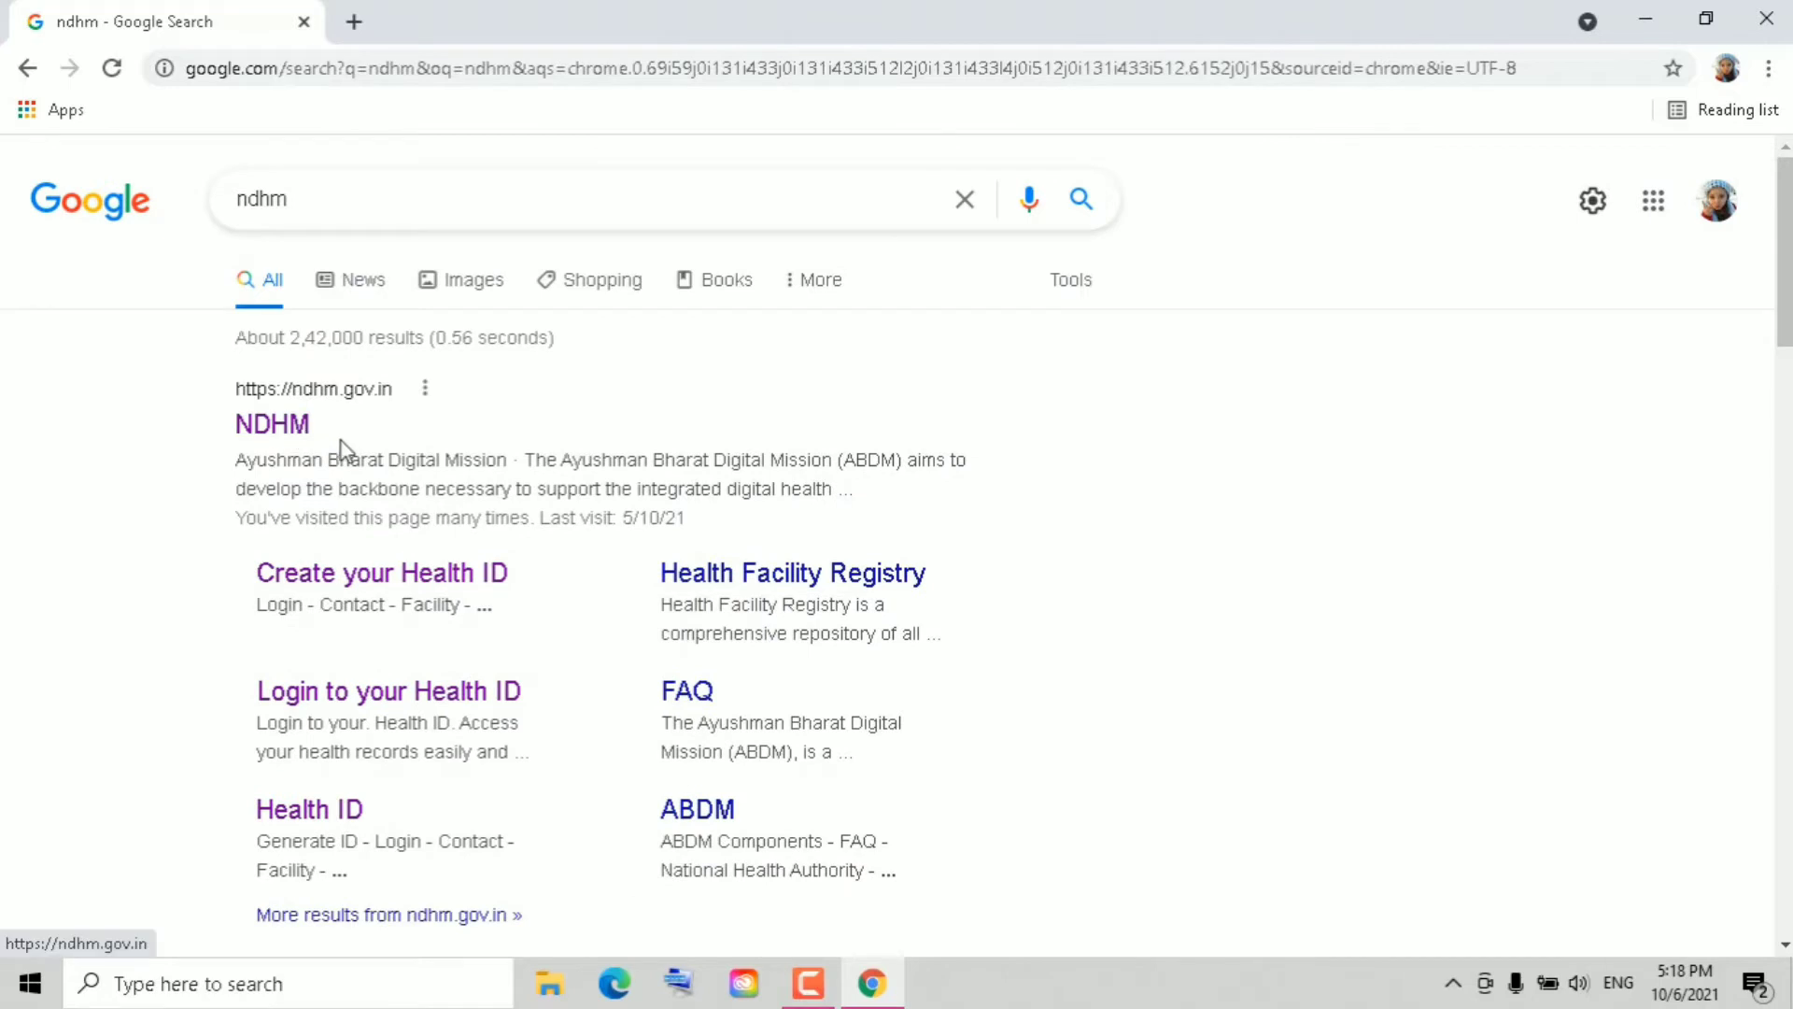
Open the official NDHM site and choose Create Health ID from its ABDM Components panel
left_click(289, 429)
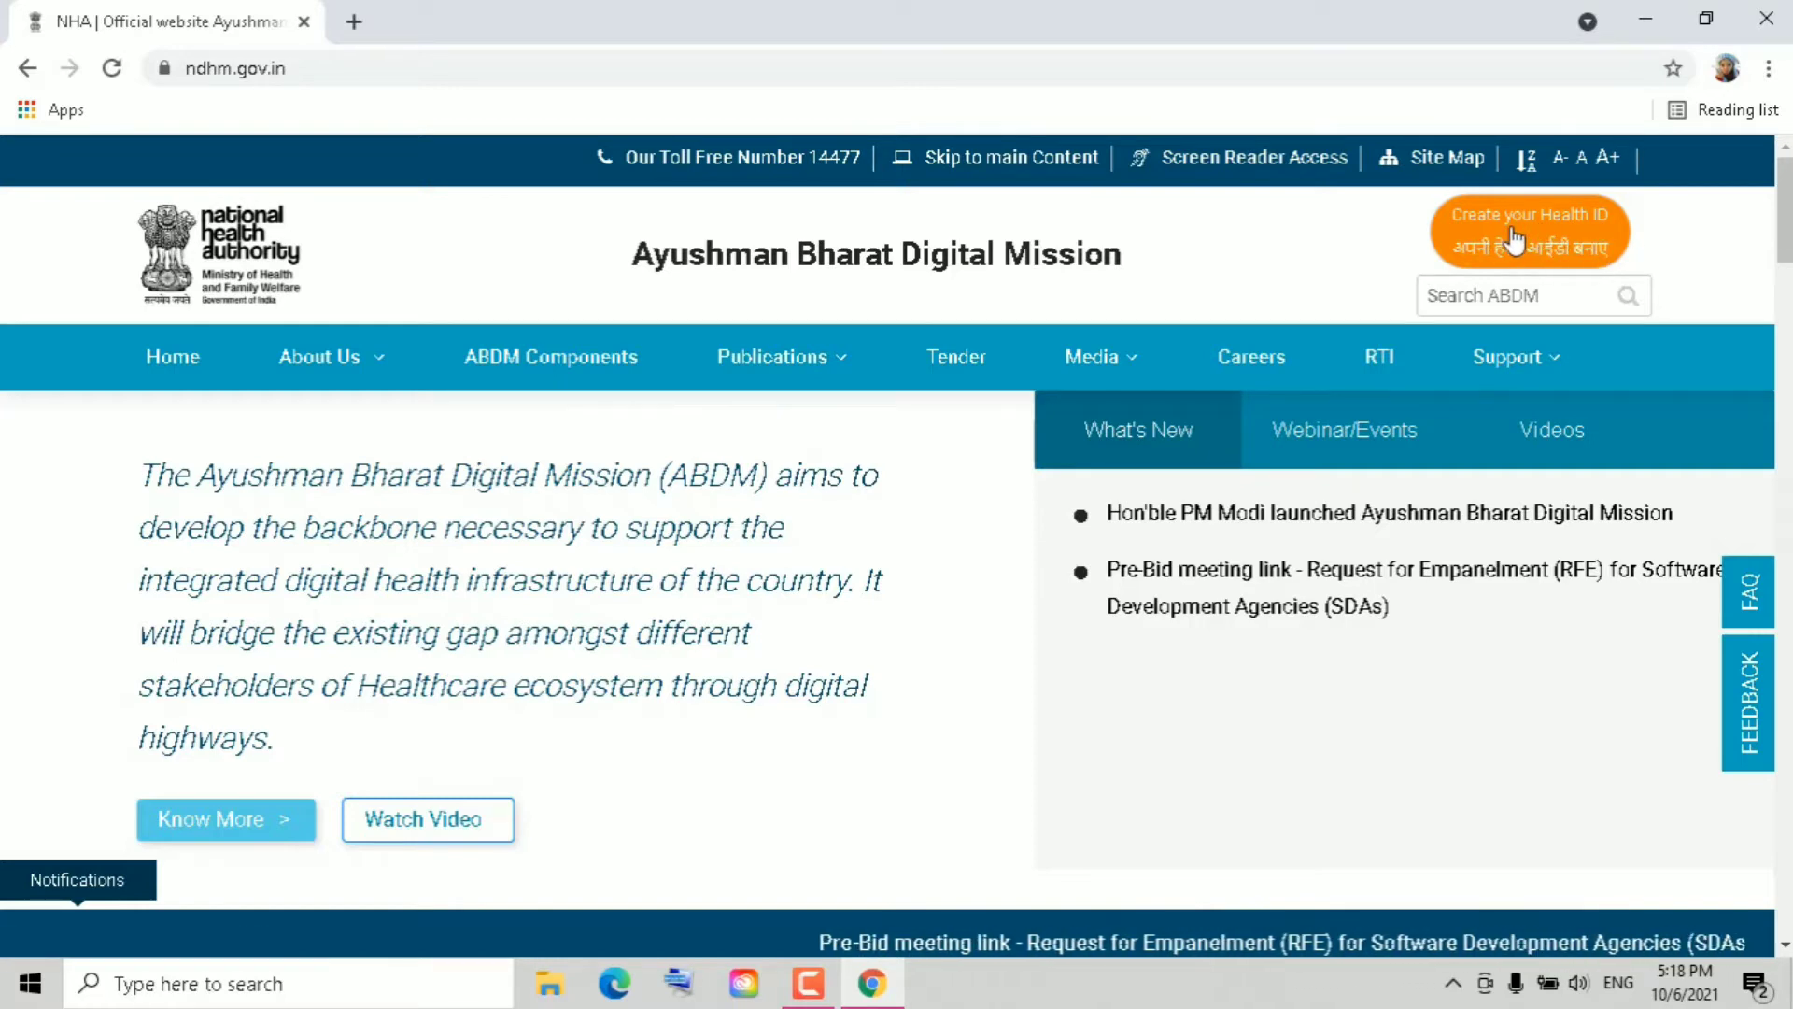
mouse_move(873, 352)
scroll(608, 321, "down", 12)
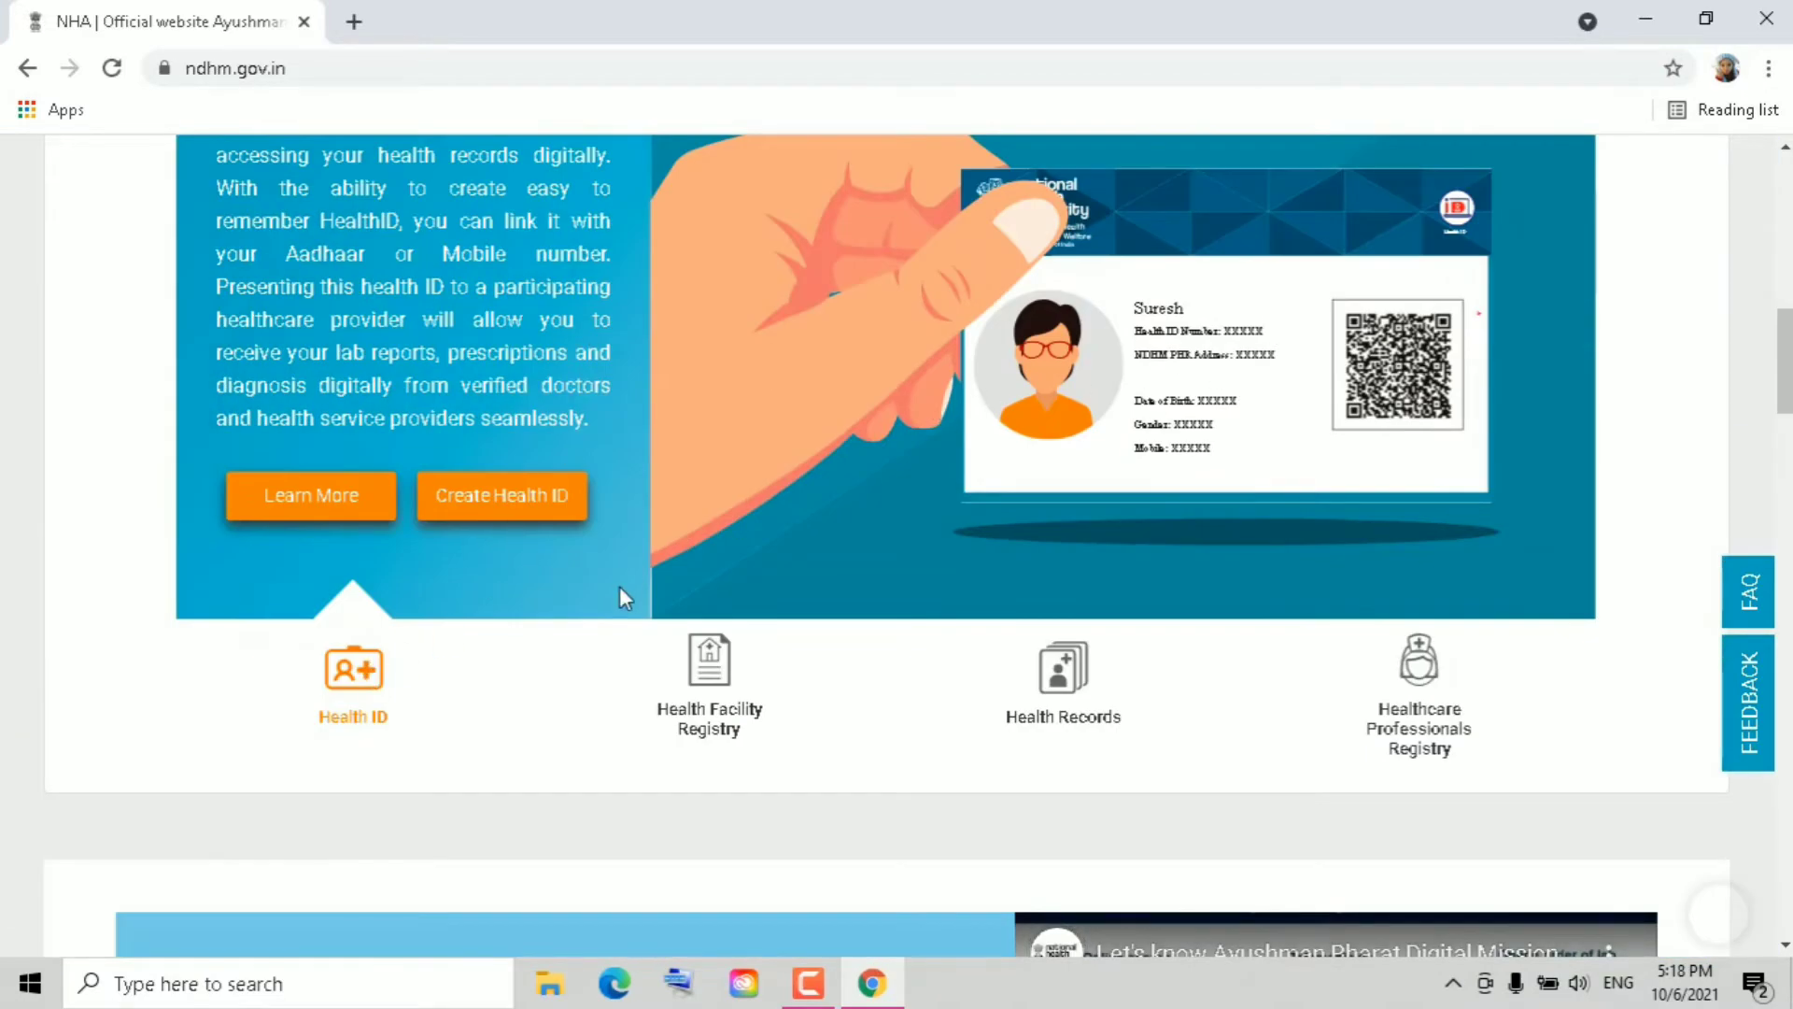
scroll(756, 512, "up", 2)
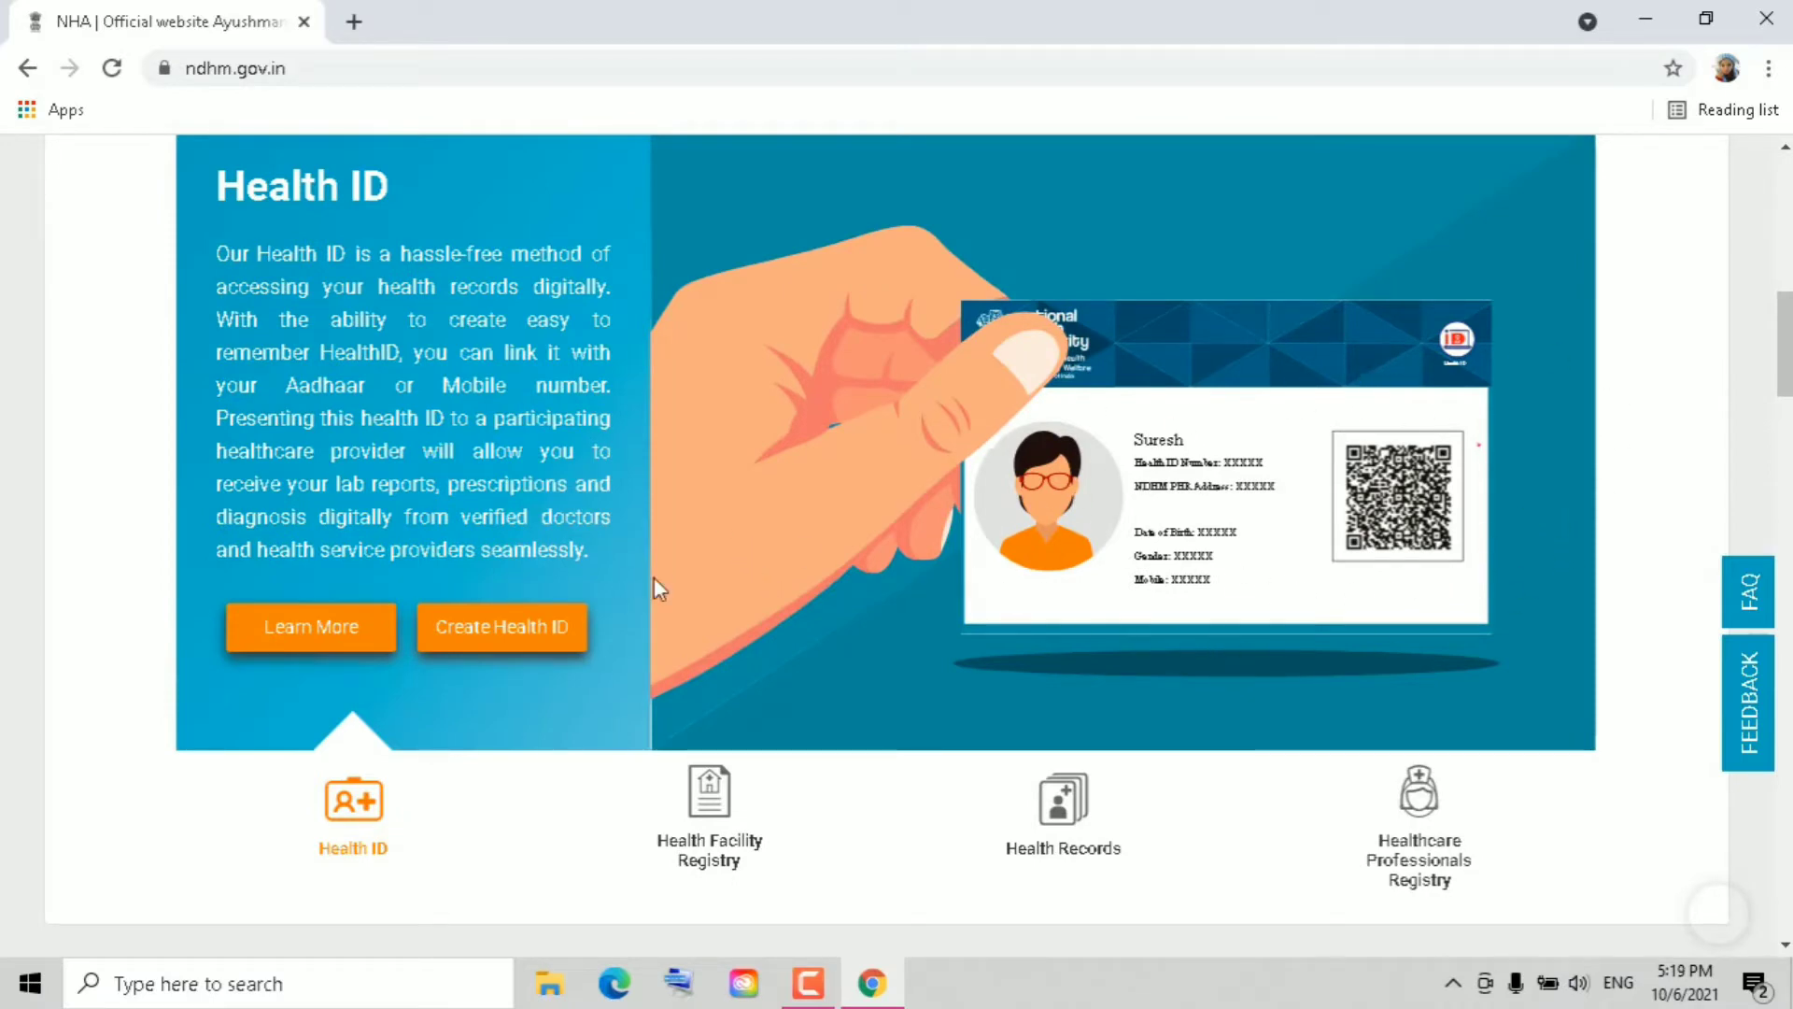
scroll(658, 589, "up", 2)
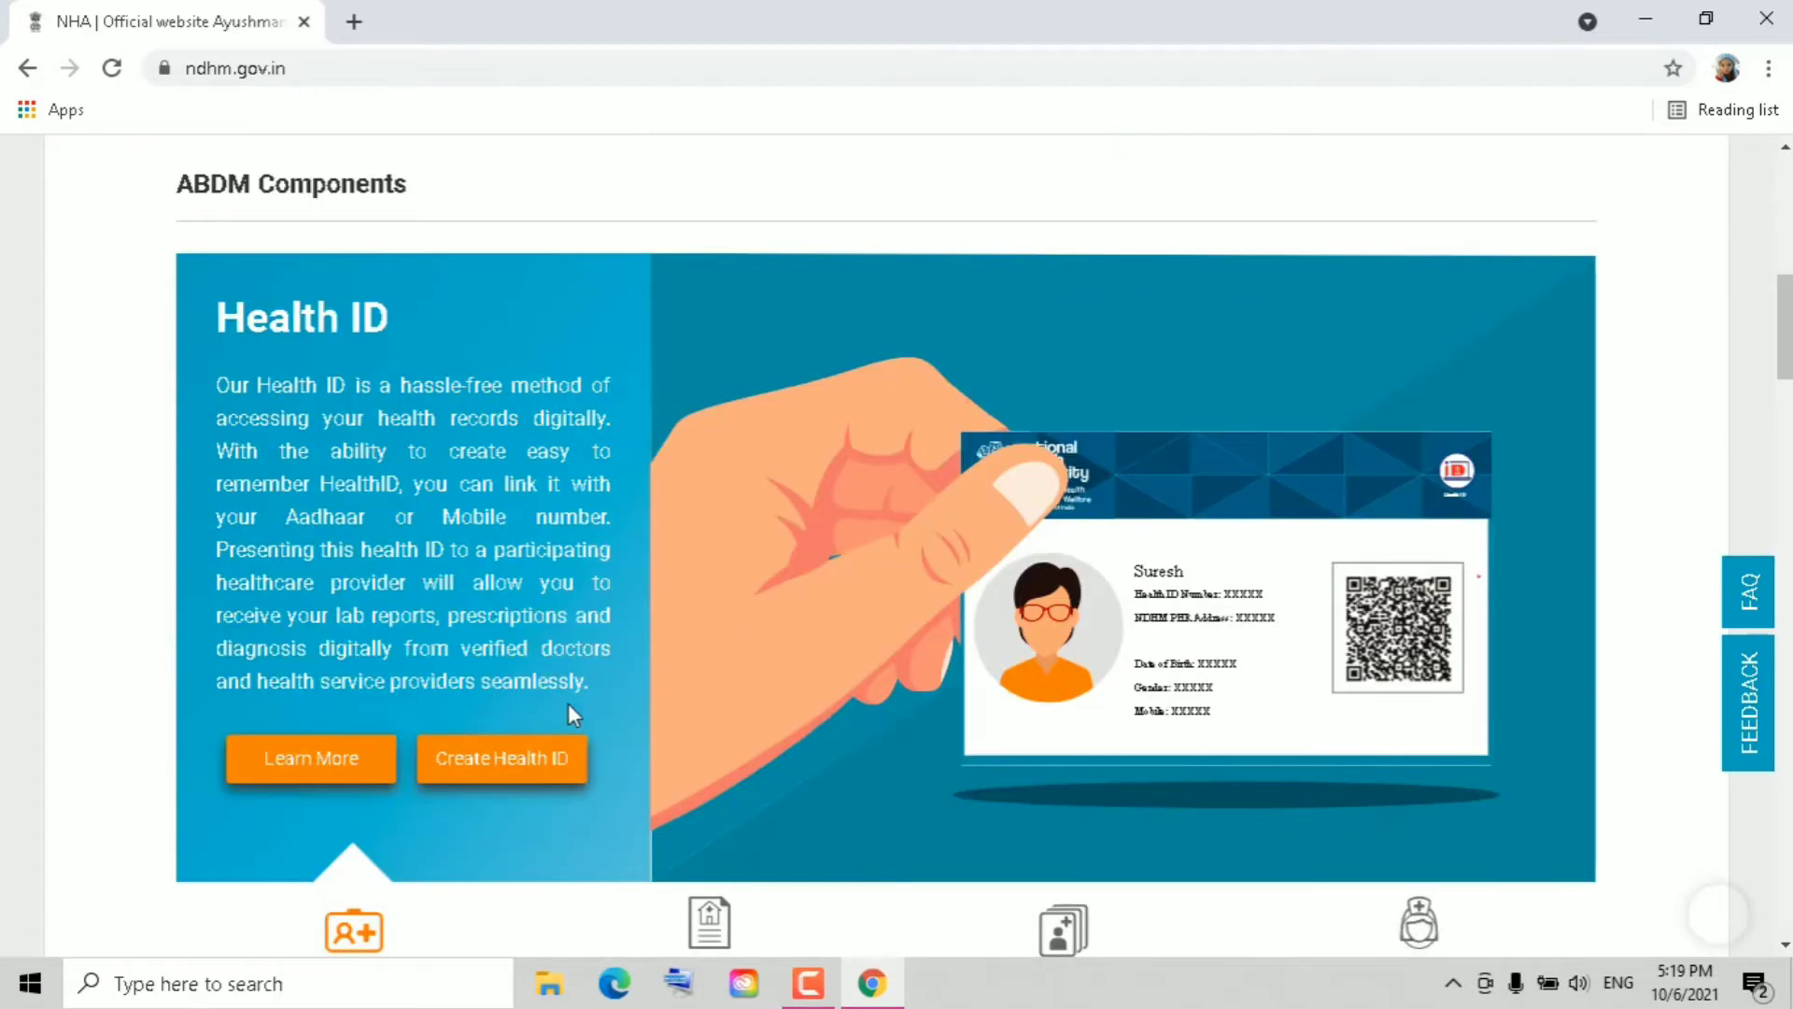
scroll(568, 710, "down", 2)
left_click(500, 627)
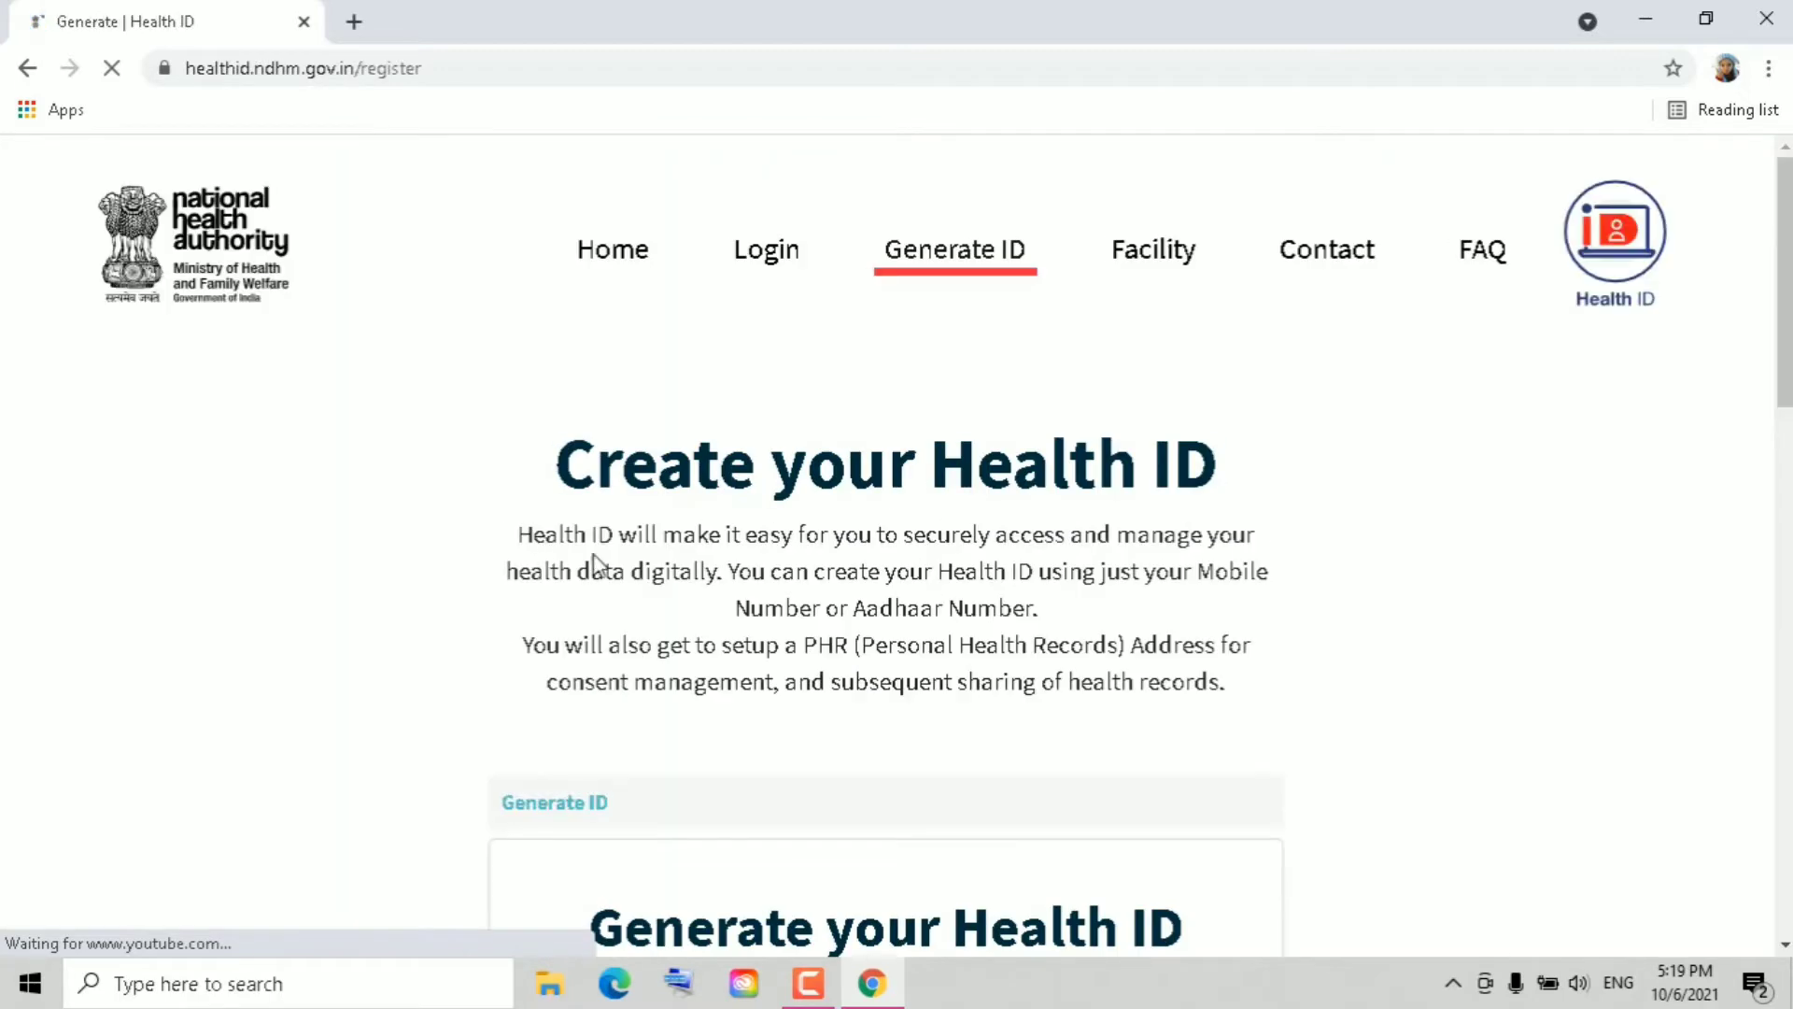
Scroll the register page down to the Generate your Health ID card and its options
scroll(817, 560, "down", 5)
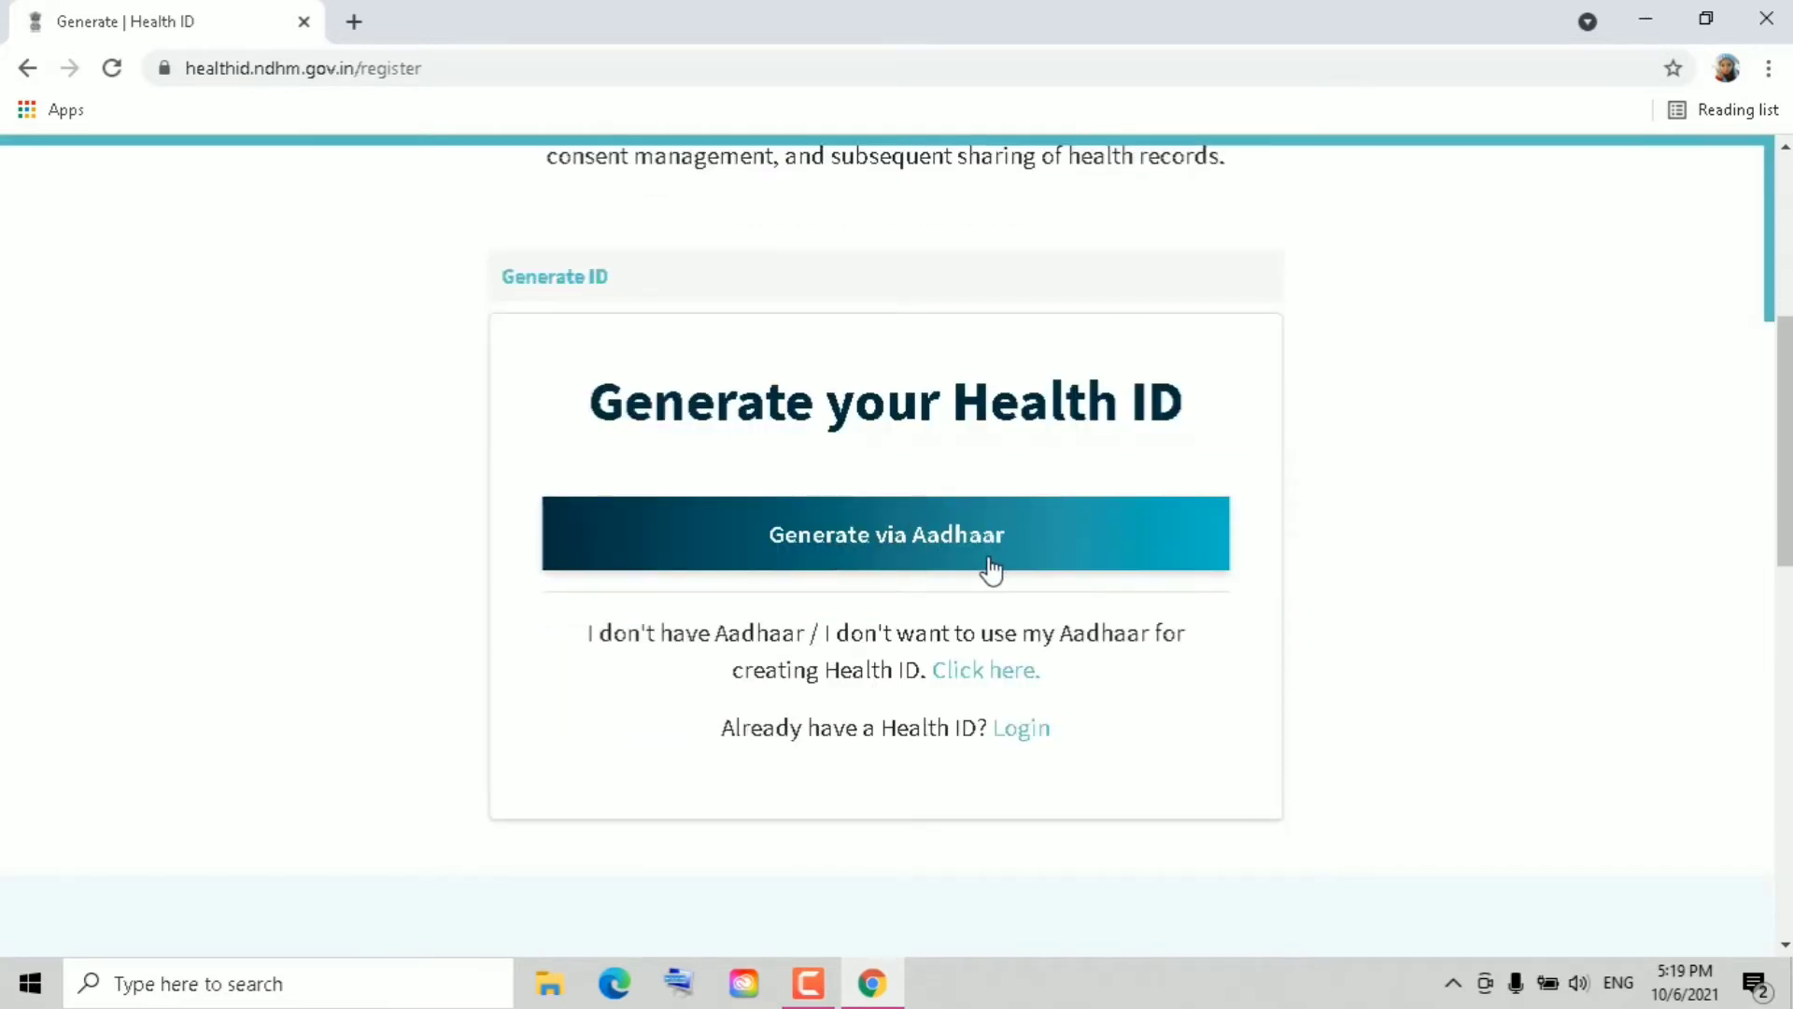
scroll(988, 574, "up", 4)
scroll(935, 565, "down", 4)
scroll(995, 570, "up", 4)
scroll(972, 565, "down", 5)
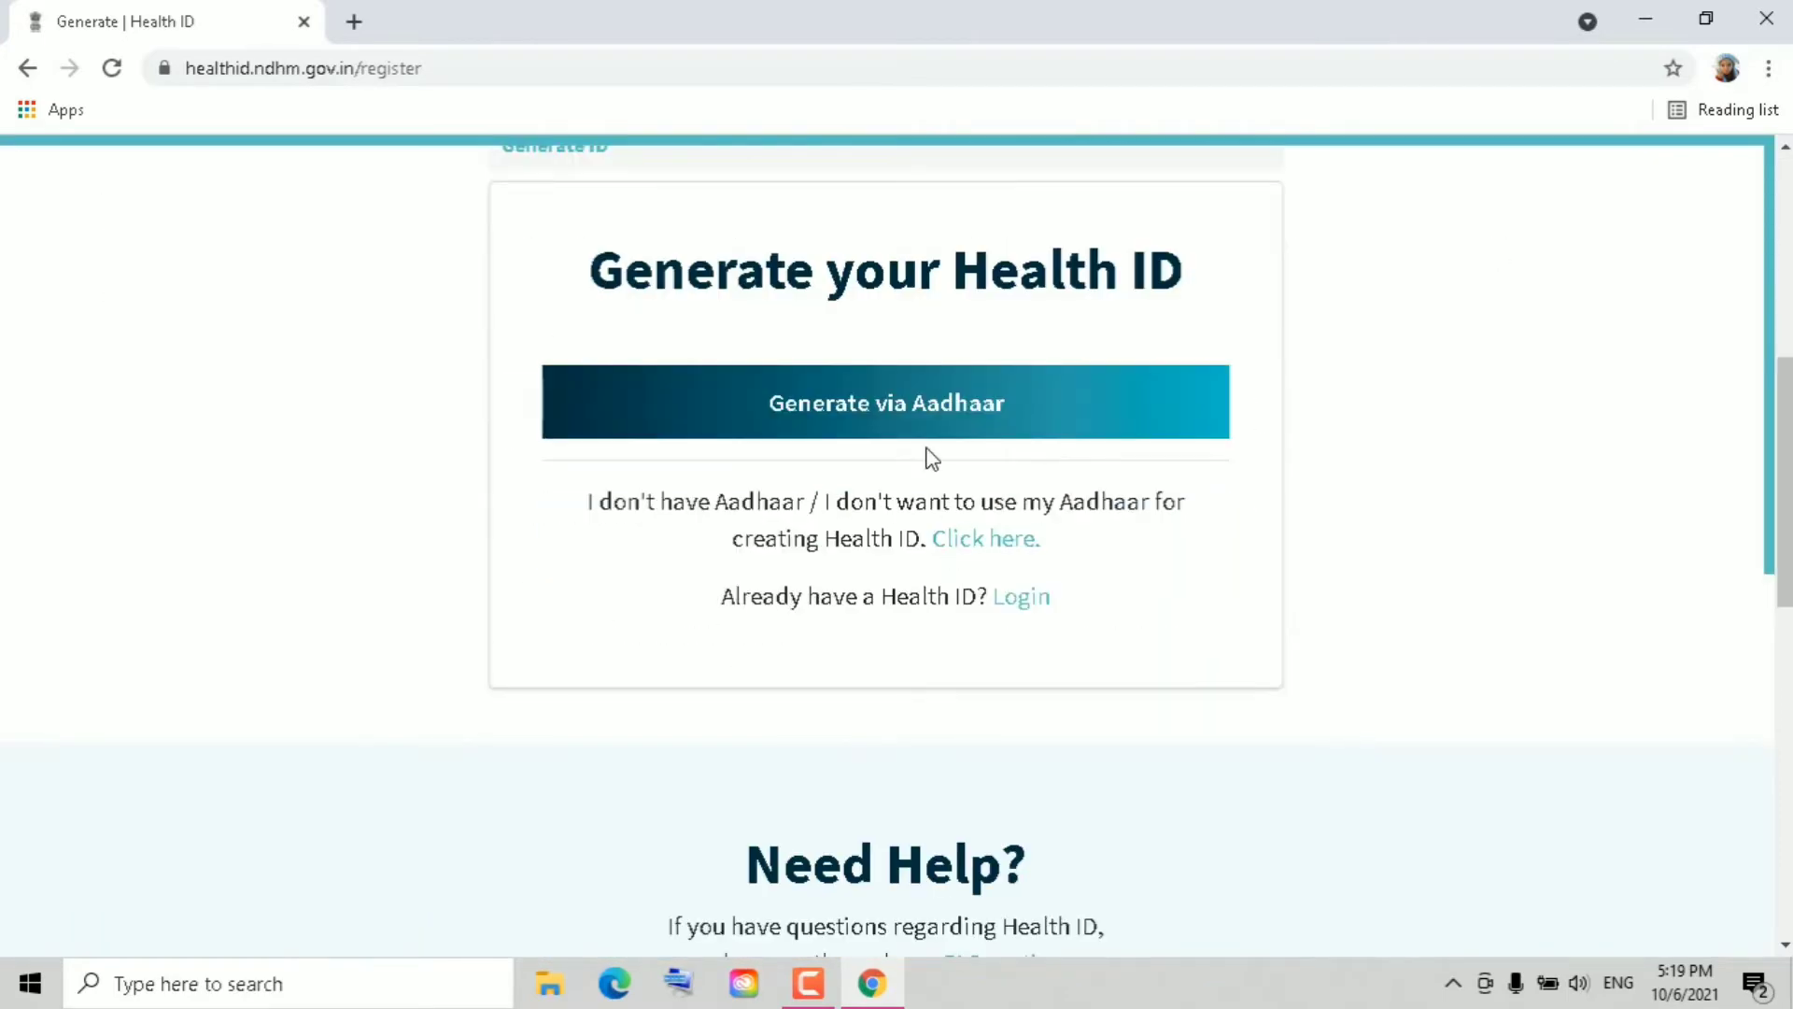
scroll(925, 444, "up", 7)
scroll(1025, 607, "down", 4)
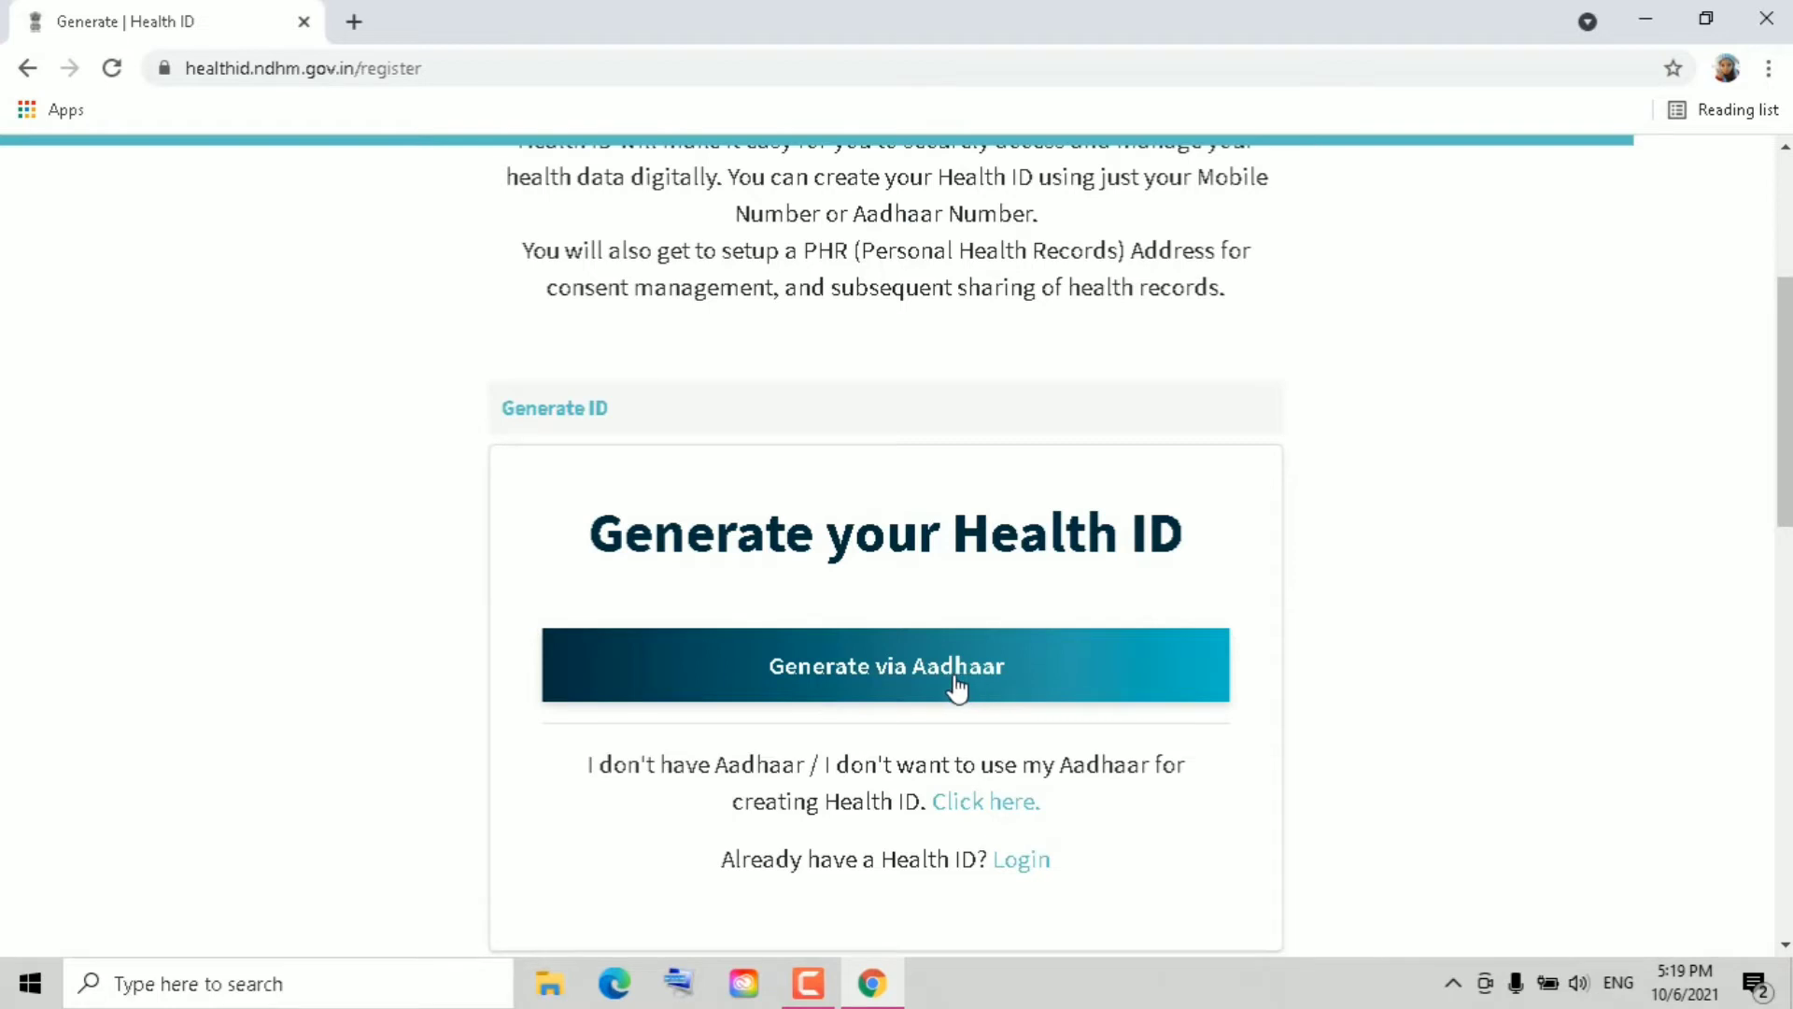
scroll(1039, 785, "down", 2)
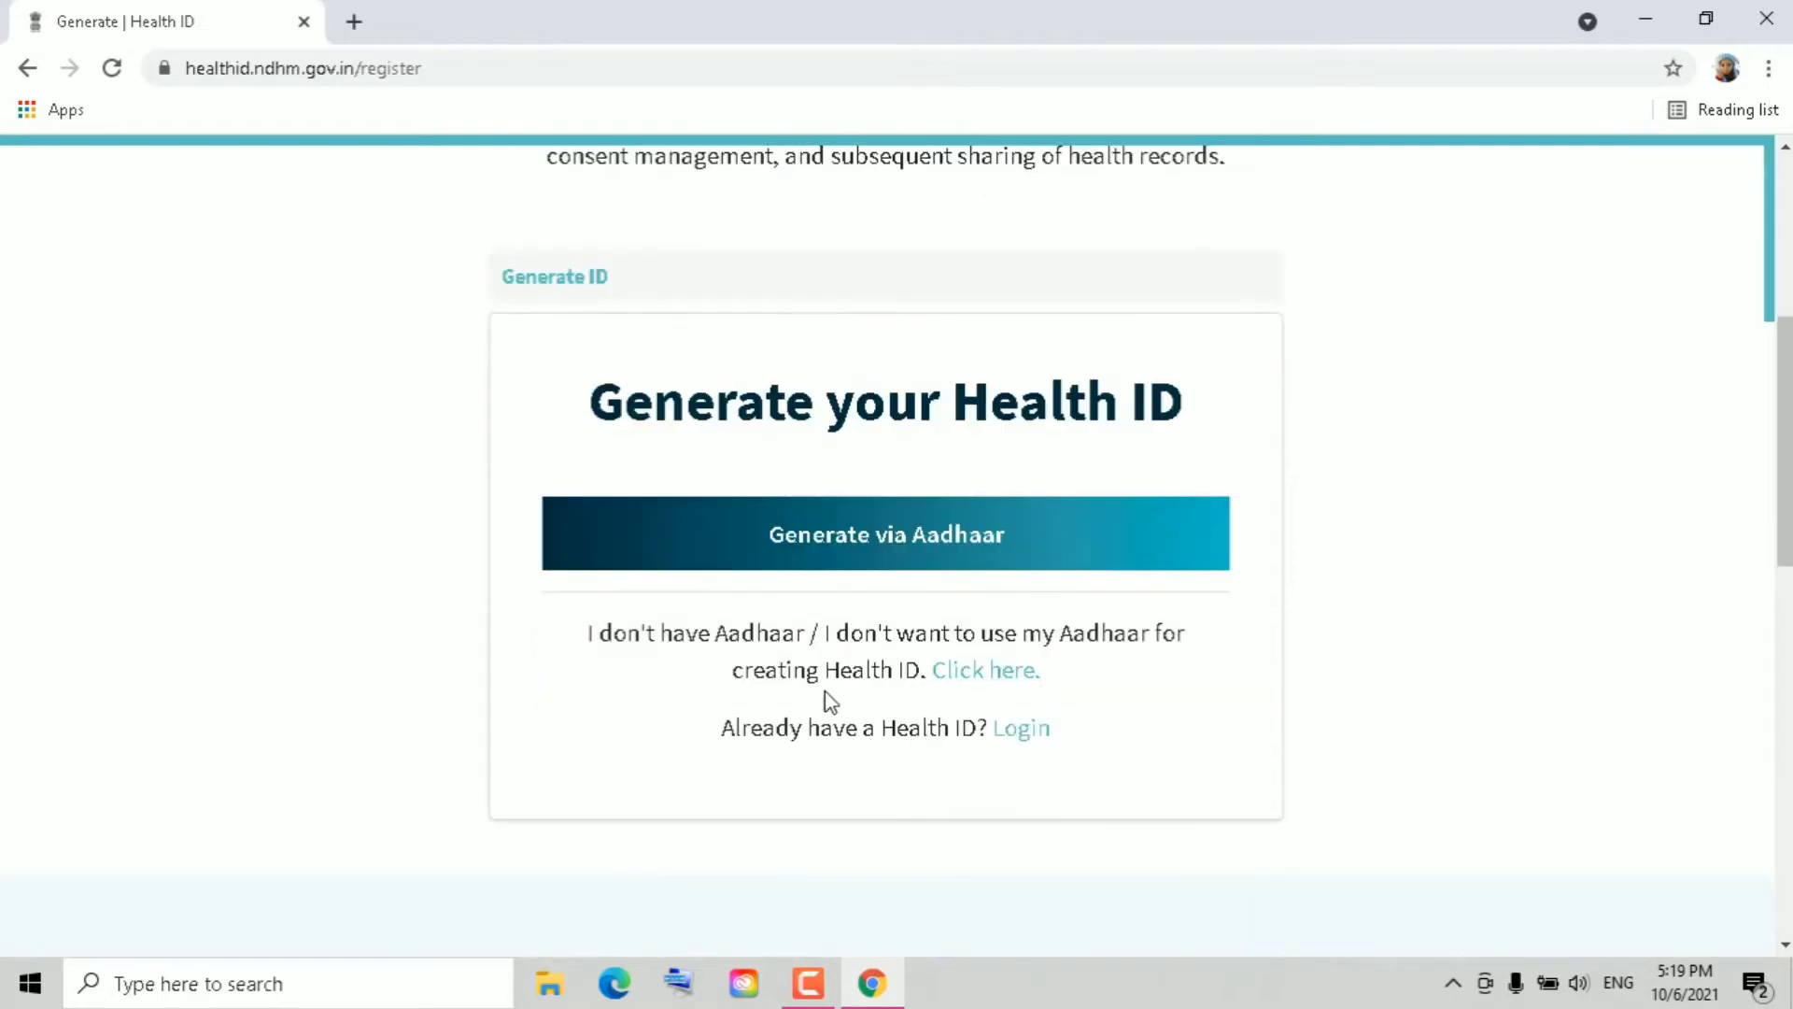
Preview the non-Aadhaar Generate via Mobile form, then return to the ndhm.gov.in homepage
left_click(1012, 678)
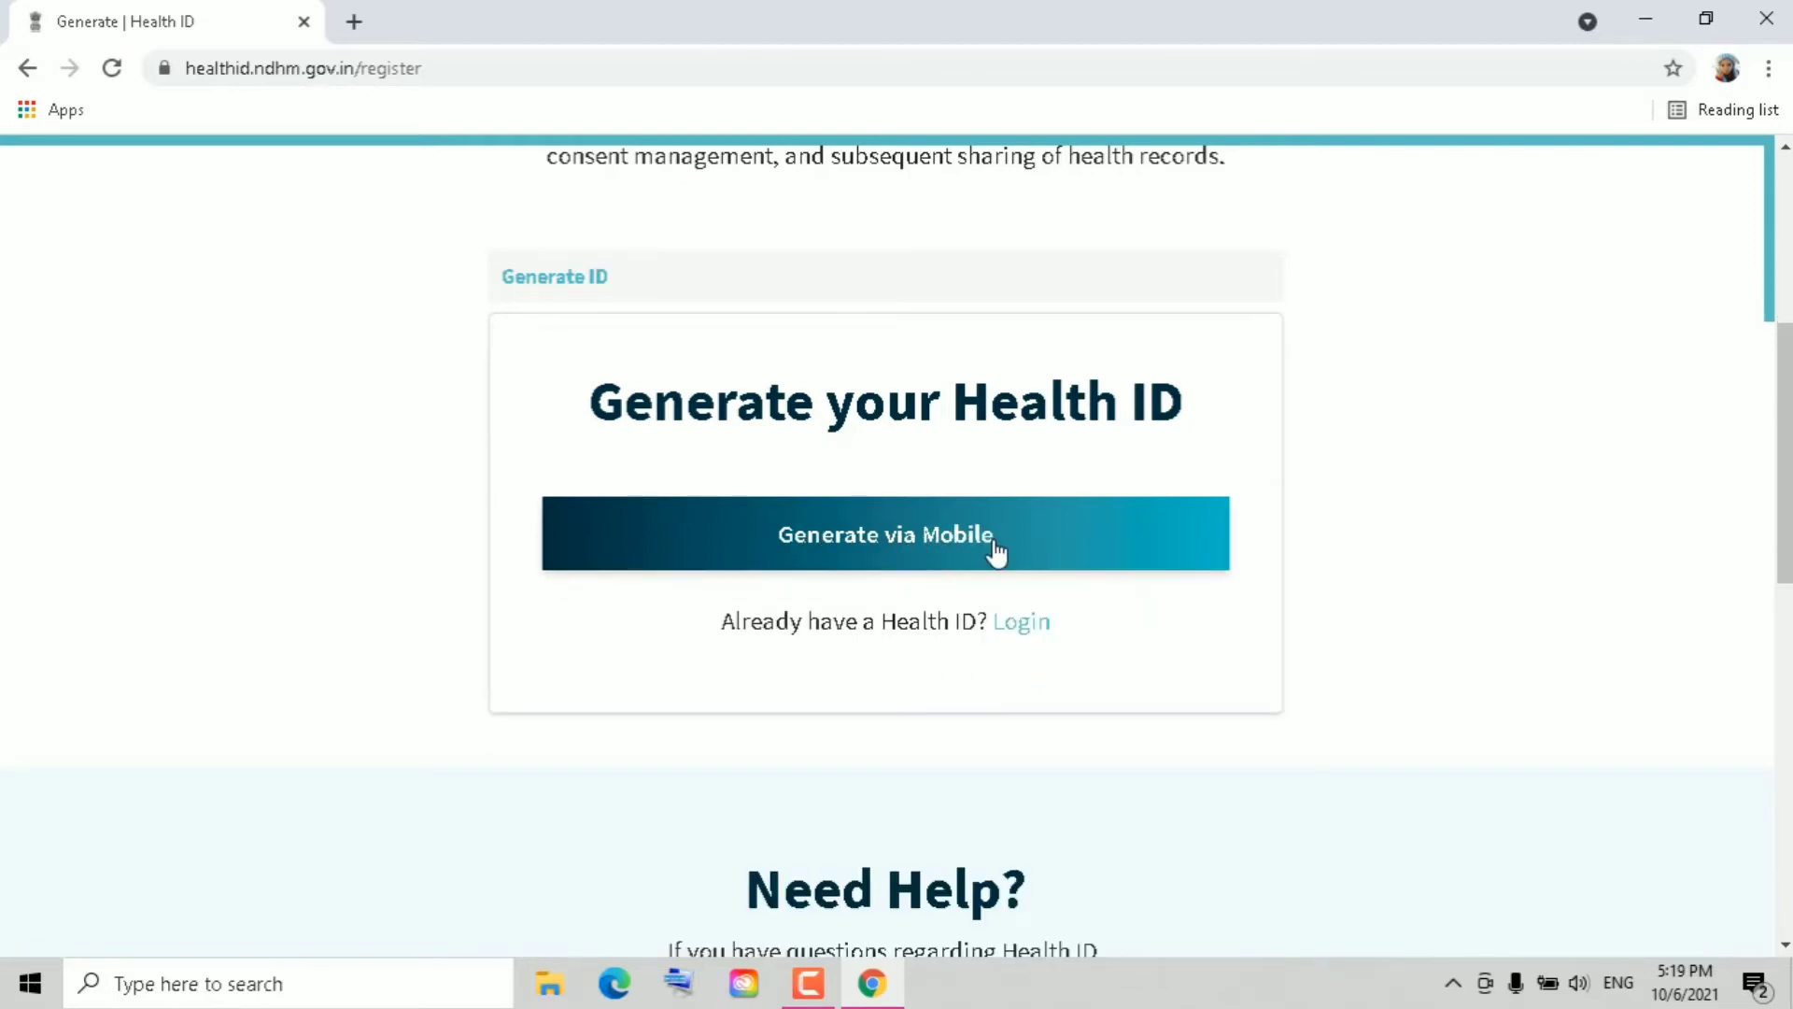
left_click(951, 546)
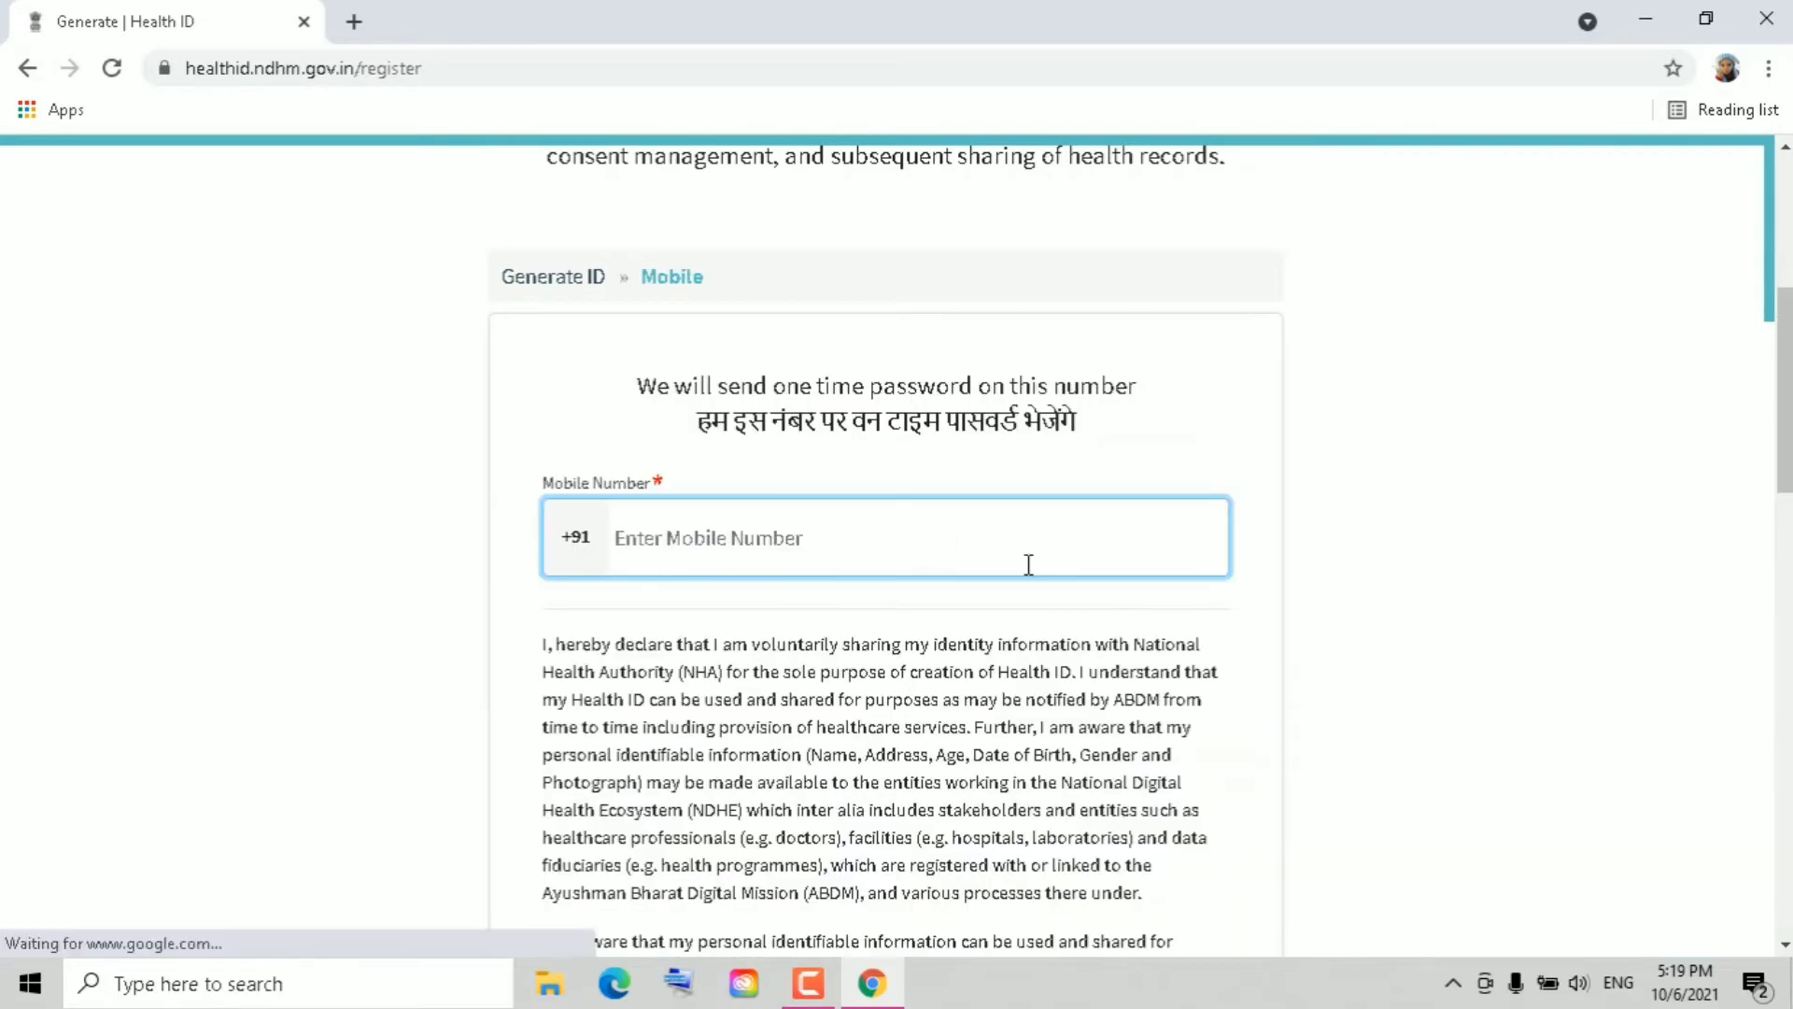
scroll(783, 823, "down", 6)
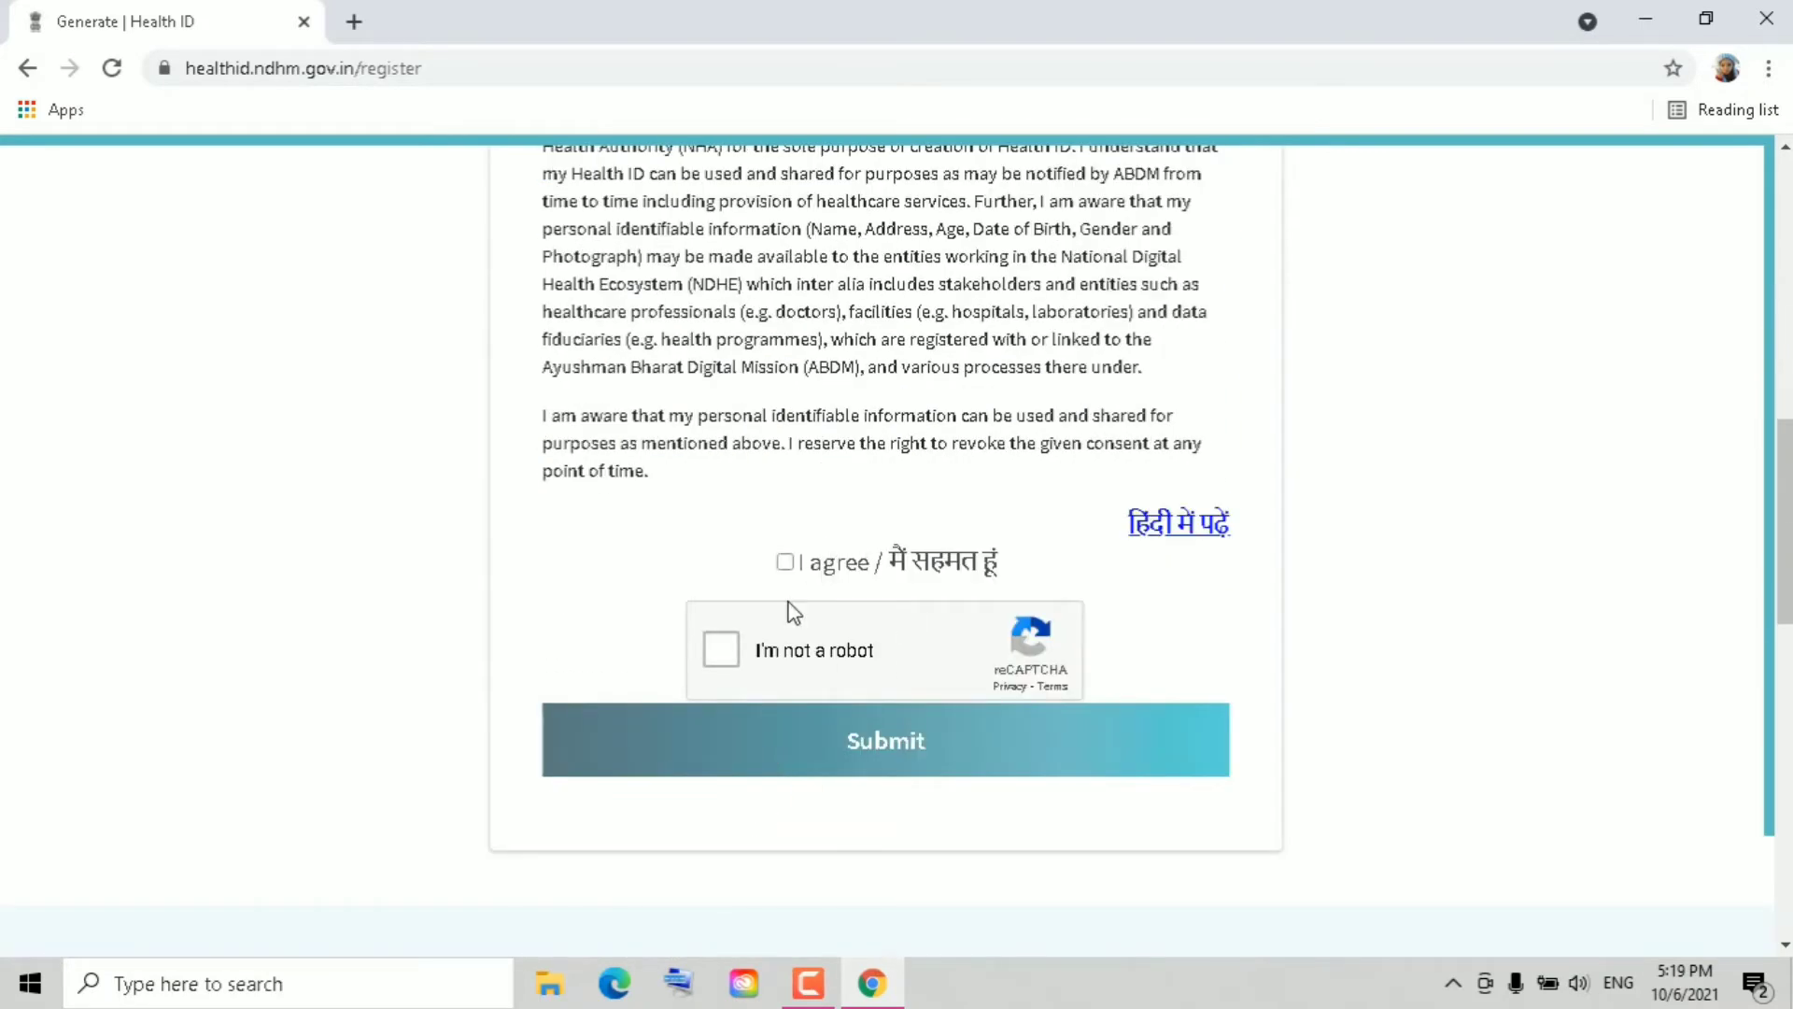
scroll(530, 568, "up", 7)
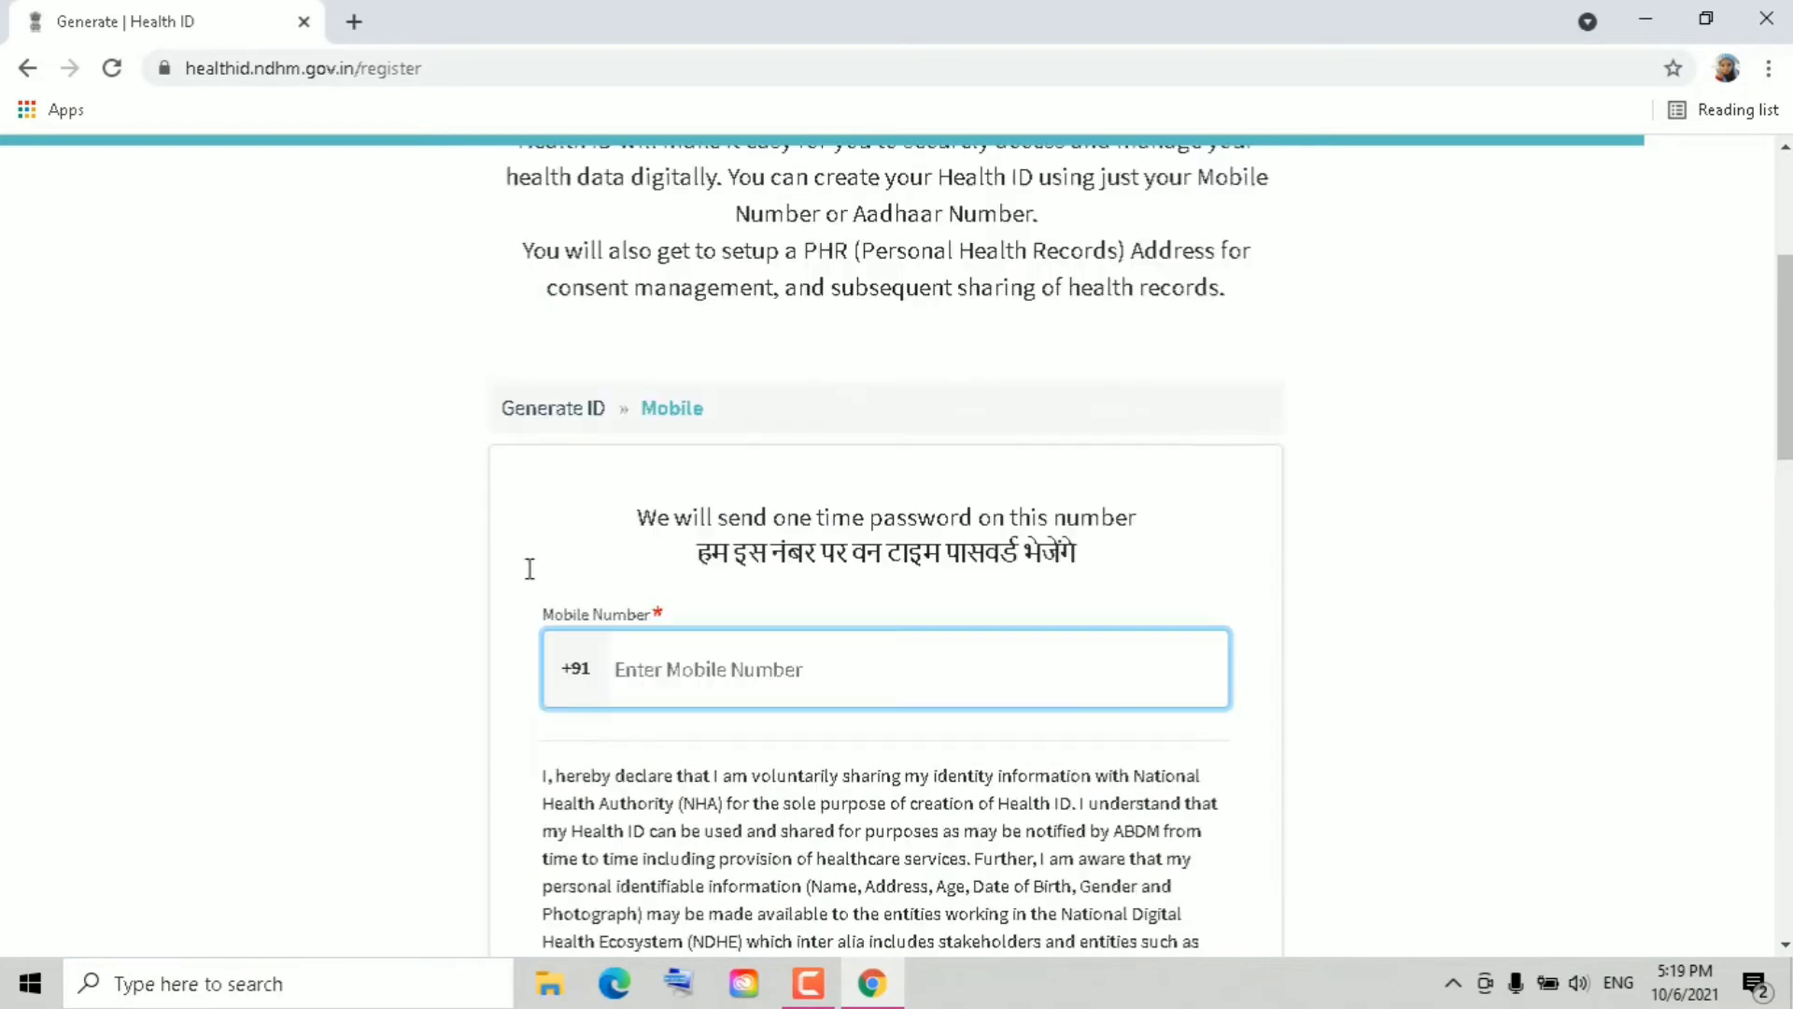
scroll(530, 568, "up", 4)
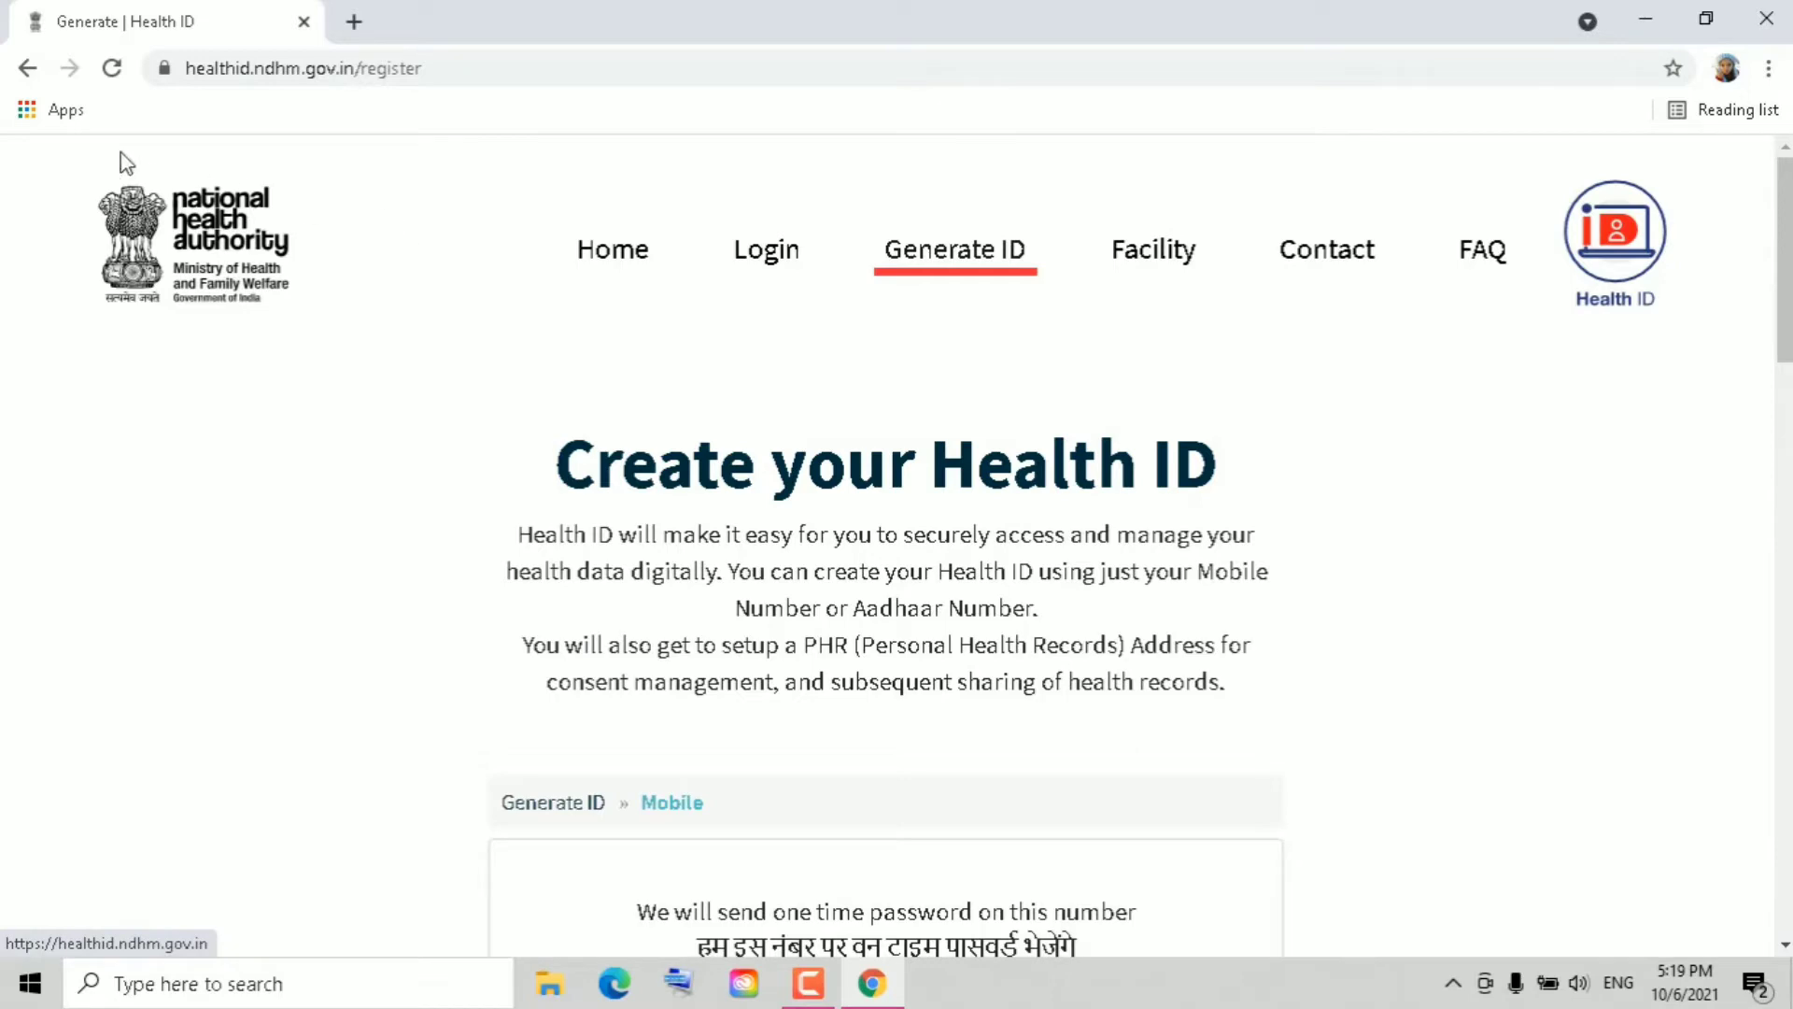
left_click(27, 68)
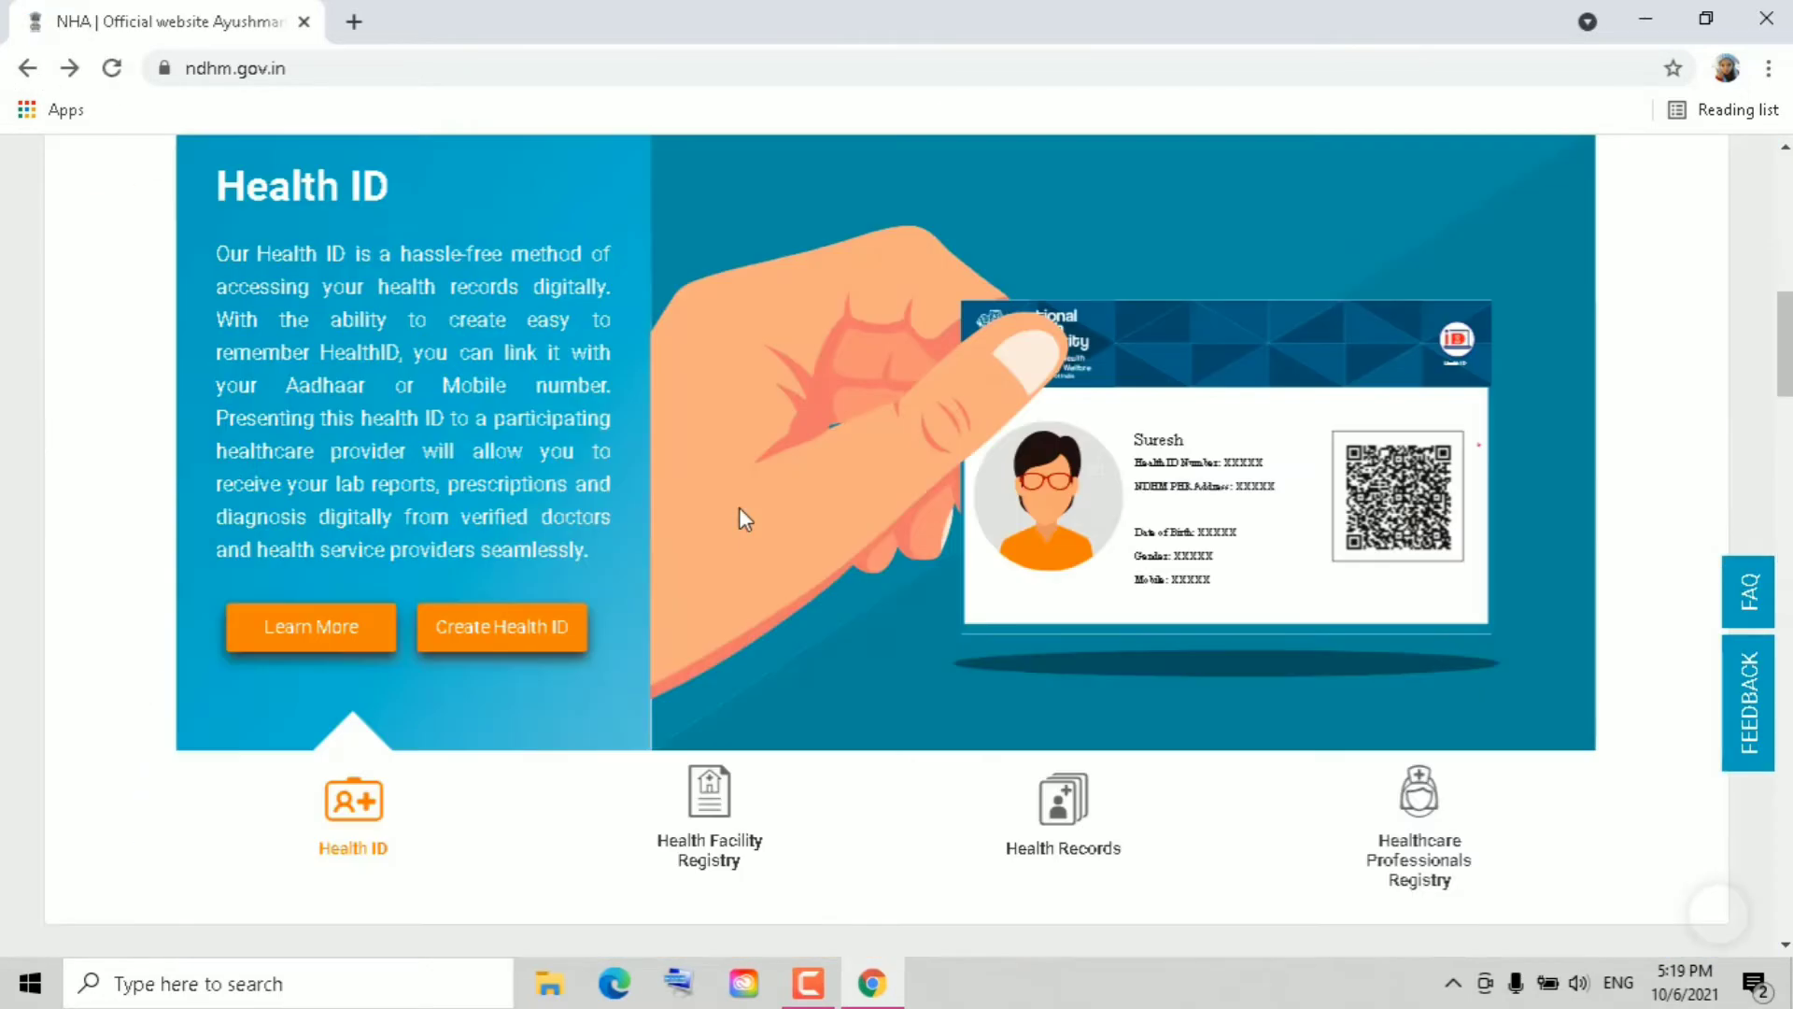
scroll(1161, 272, "up", 10)
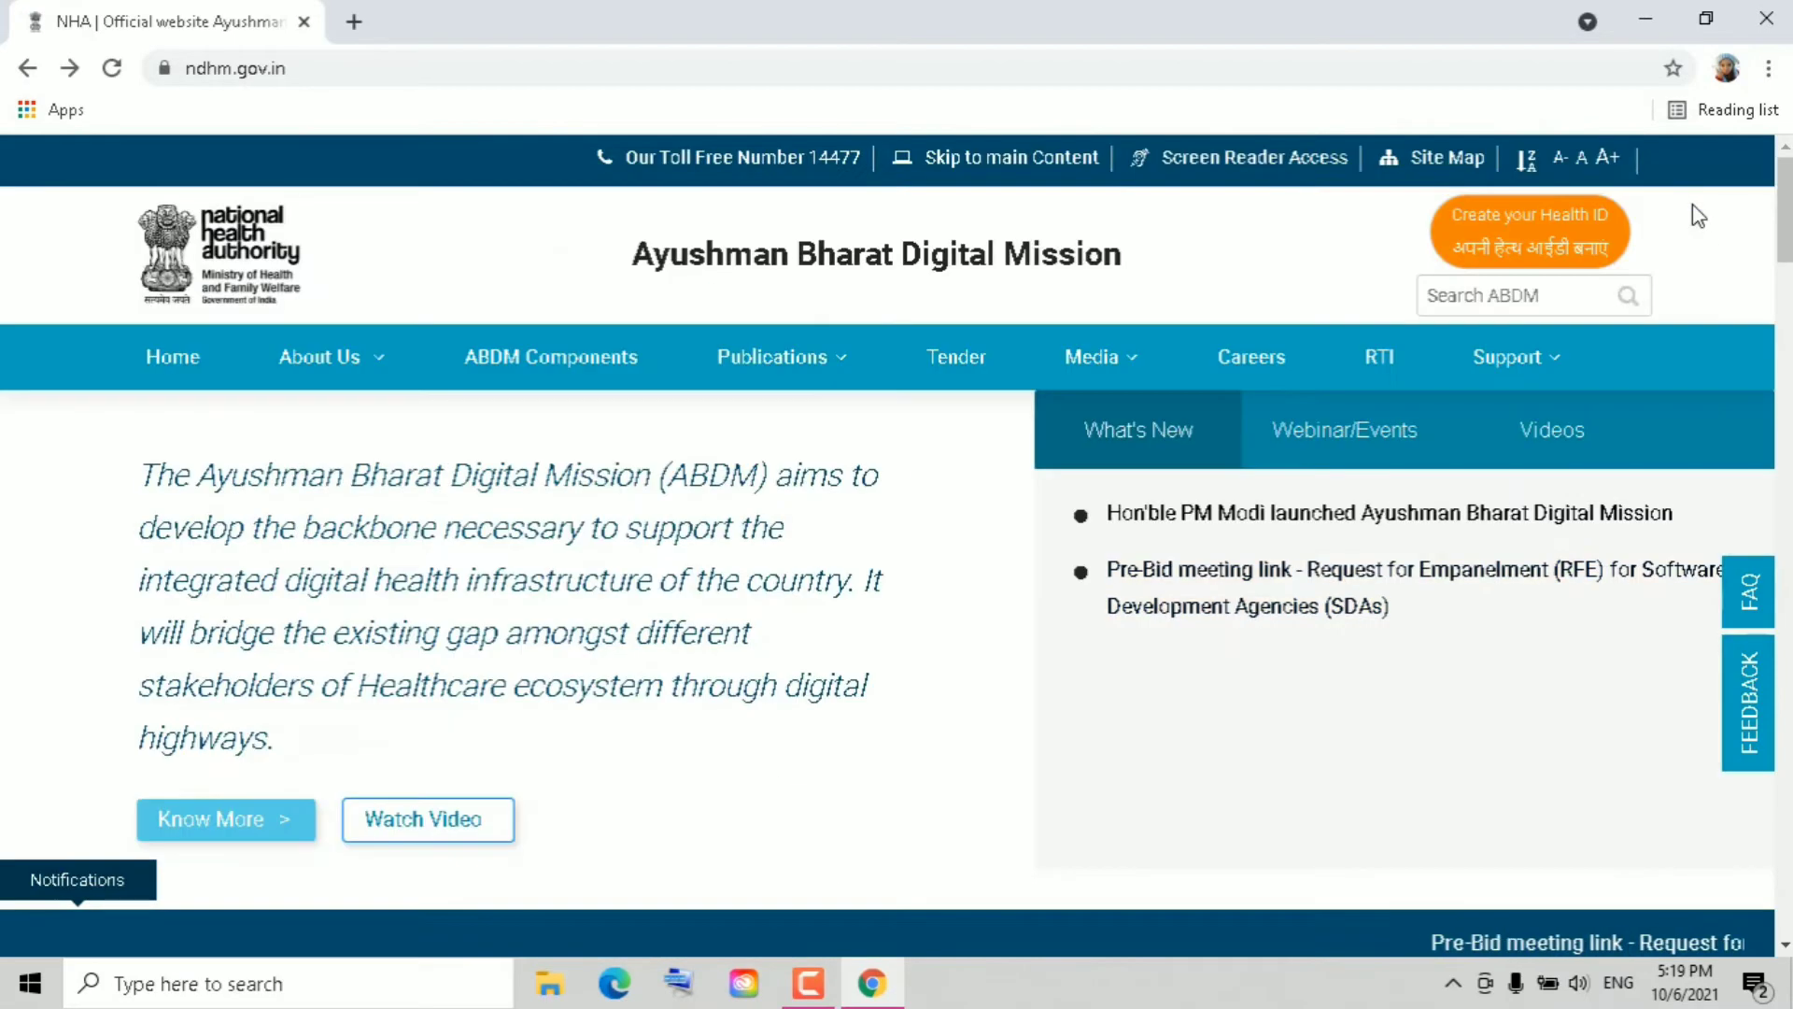
Open Health ID registration in a new tab, choose Generate via Aadhaar and enter the Aadhaar number
left_click(1565, 238)
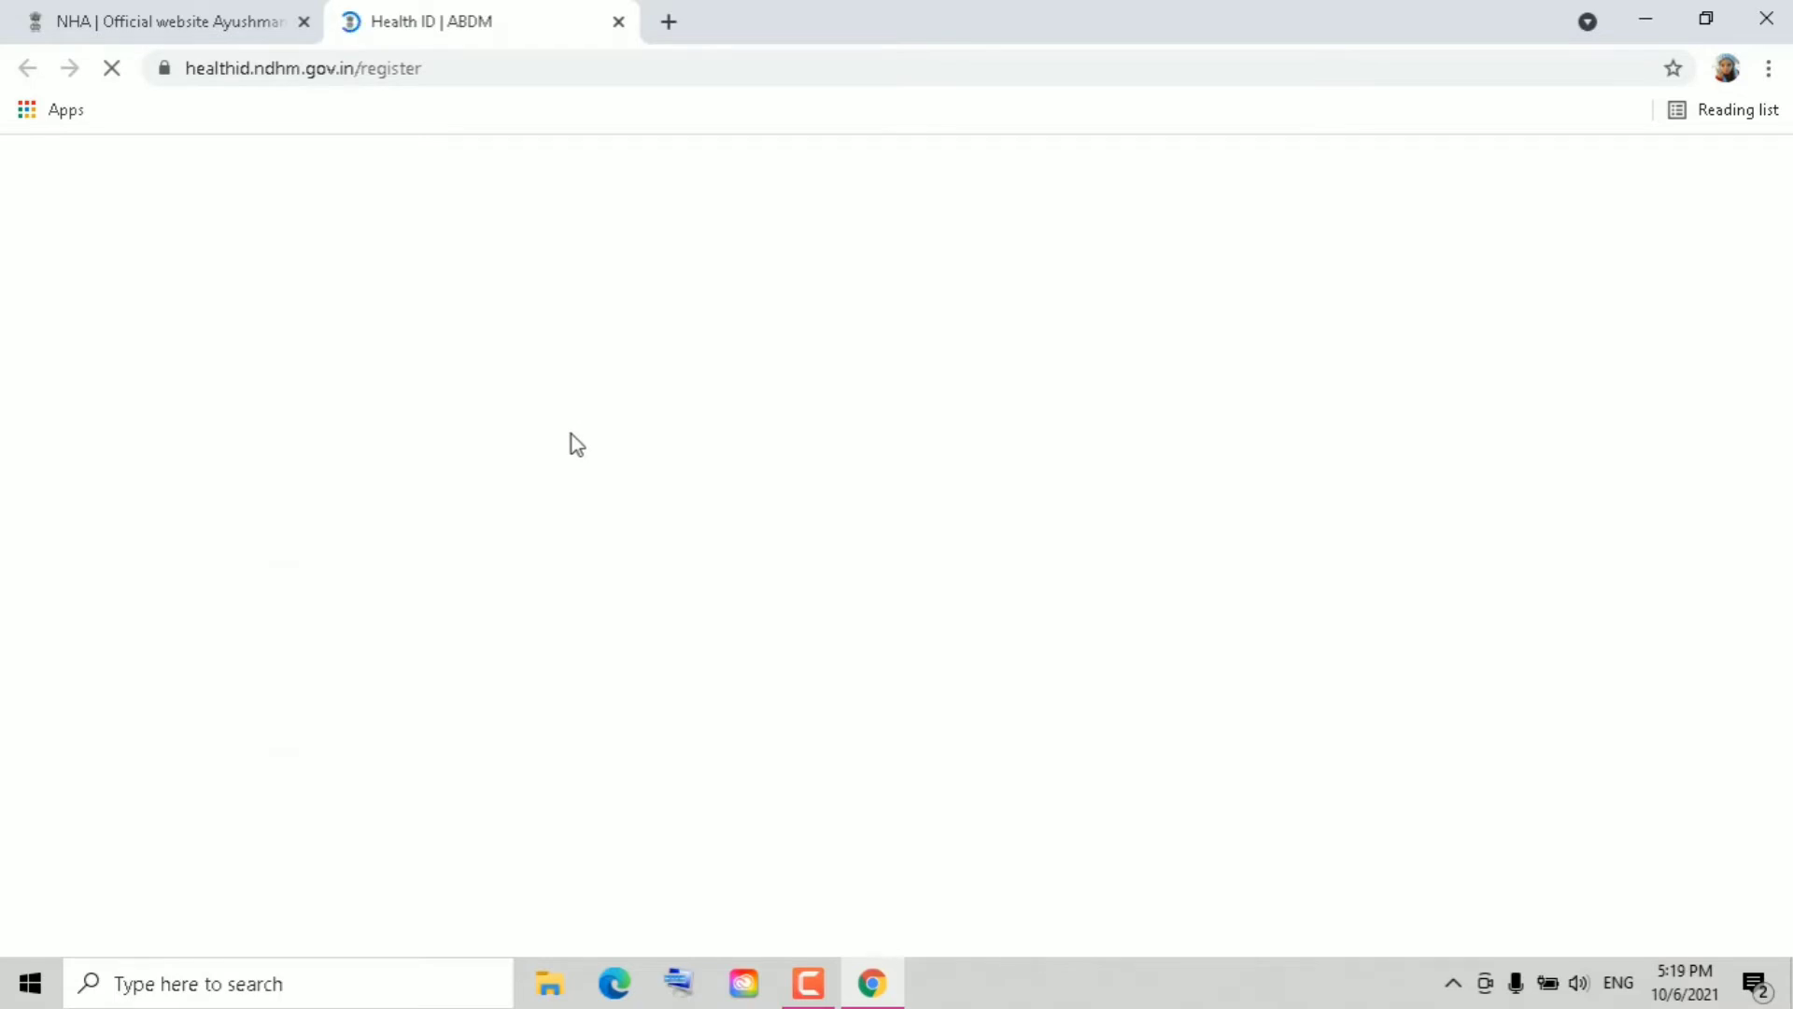
scroll(648, 445, "down", 4)
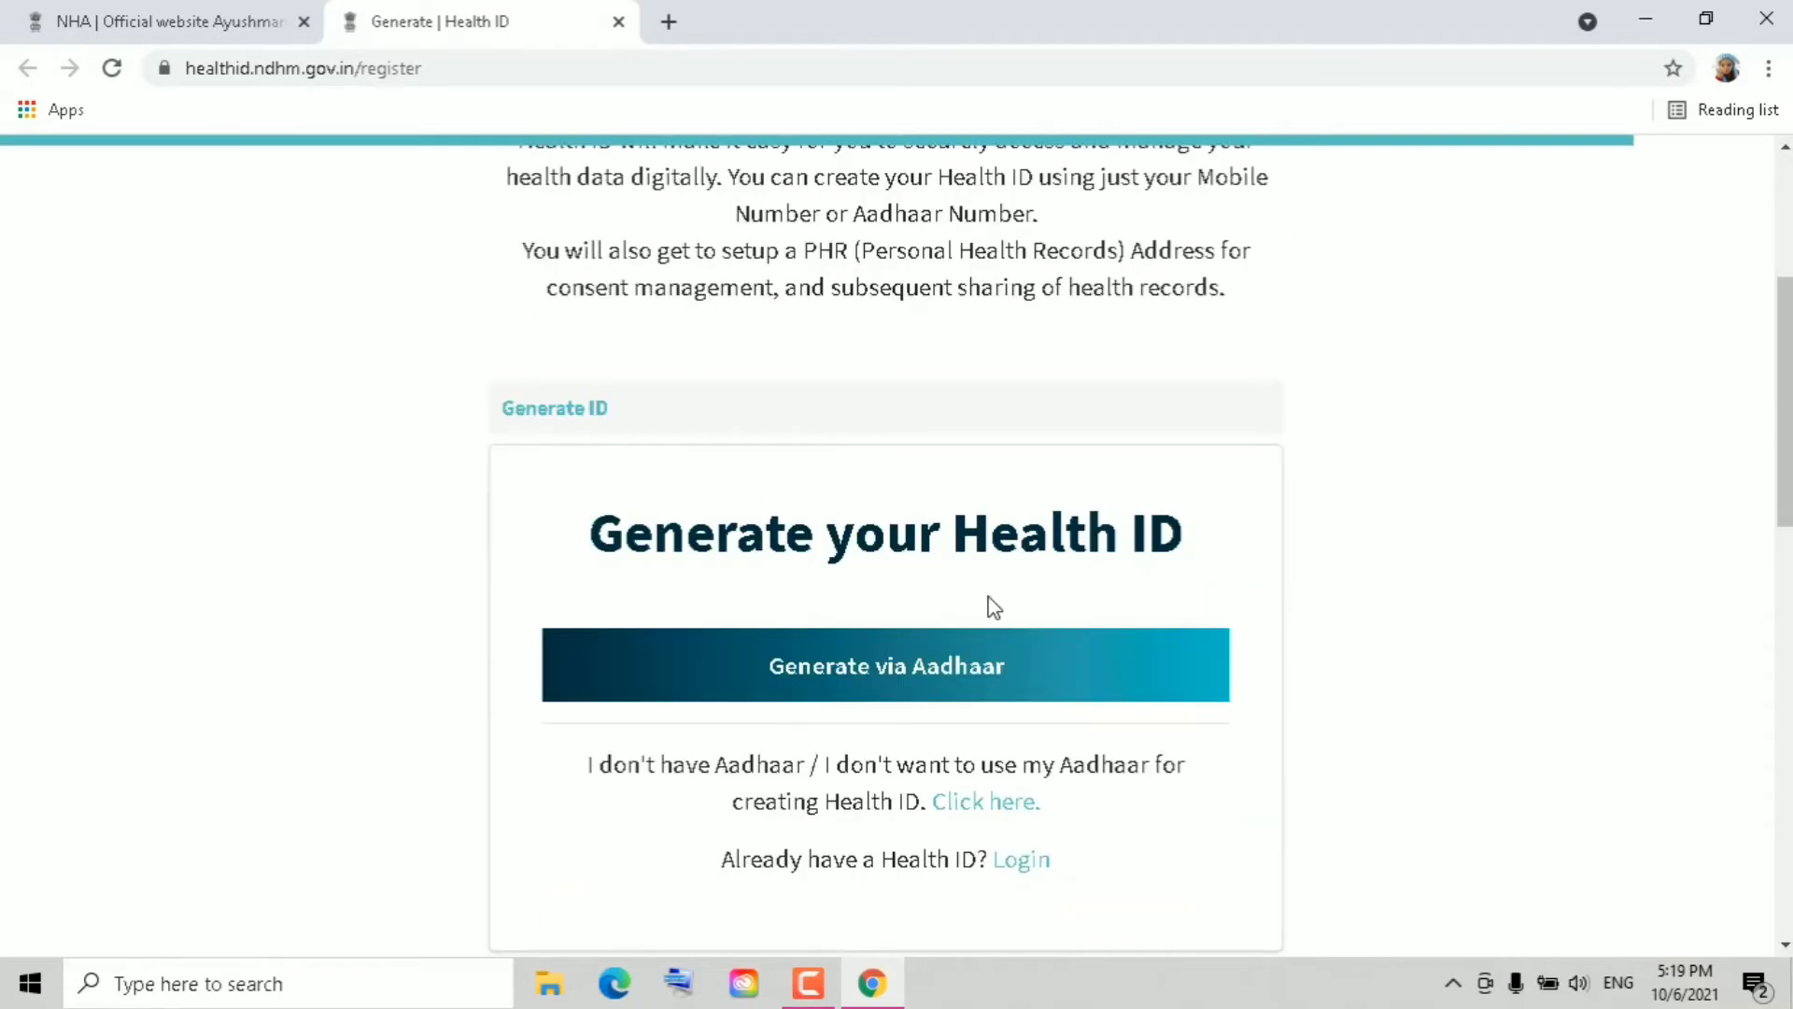
left_click(877, 676)
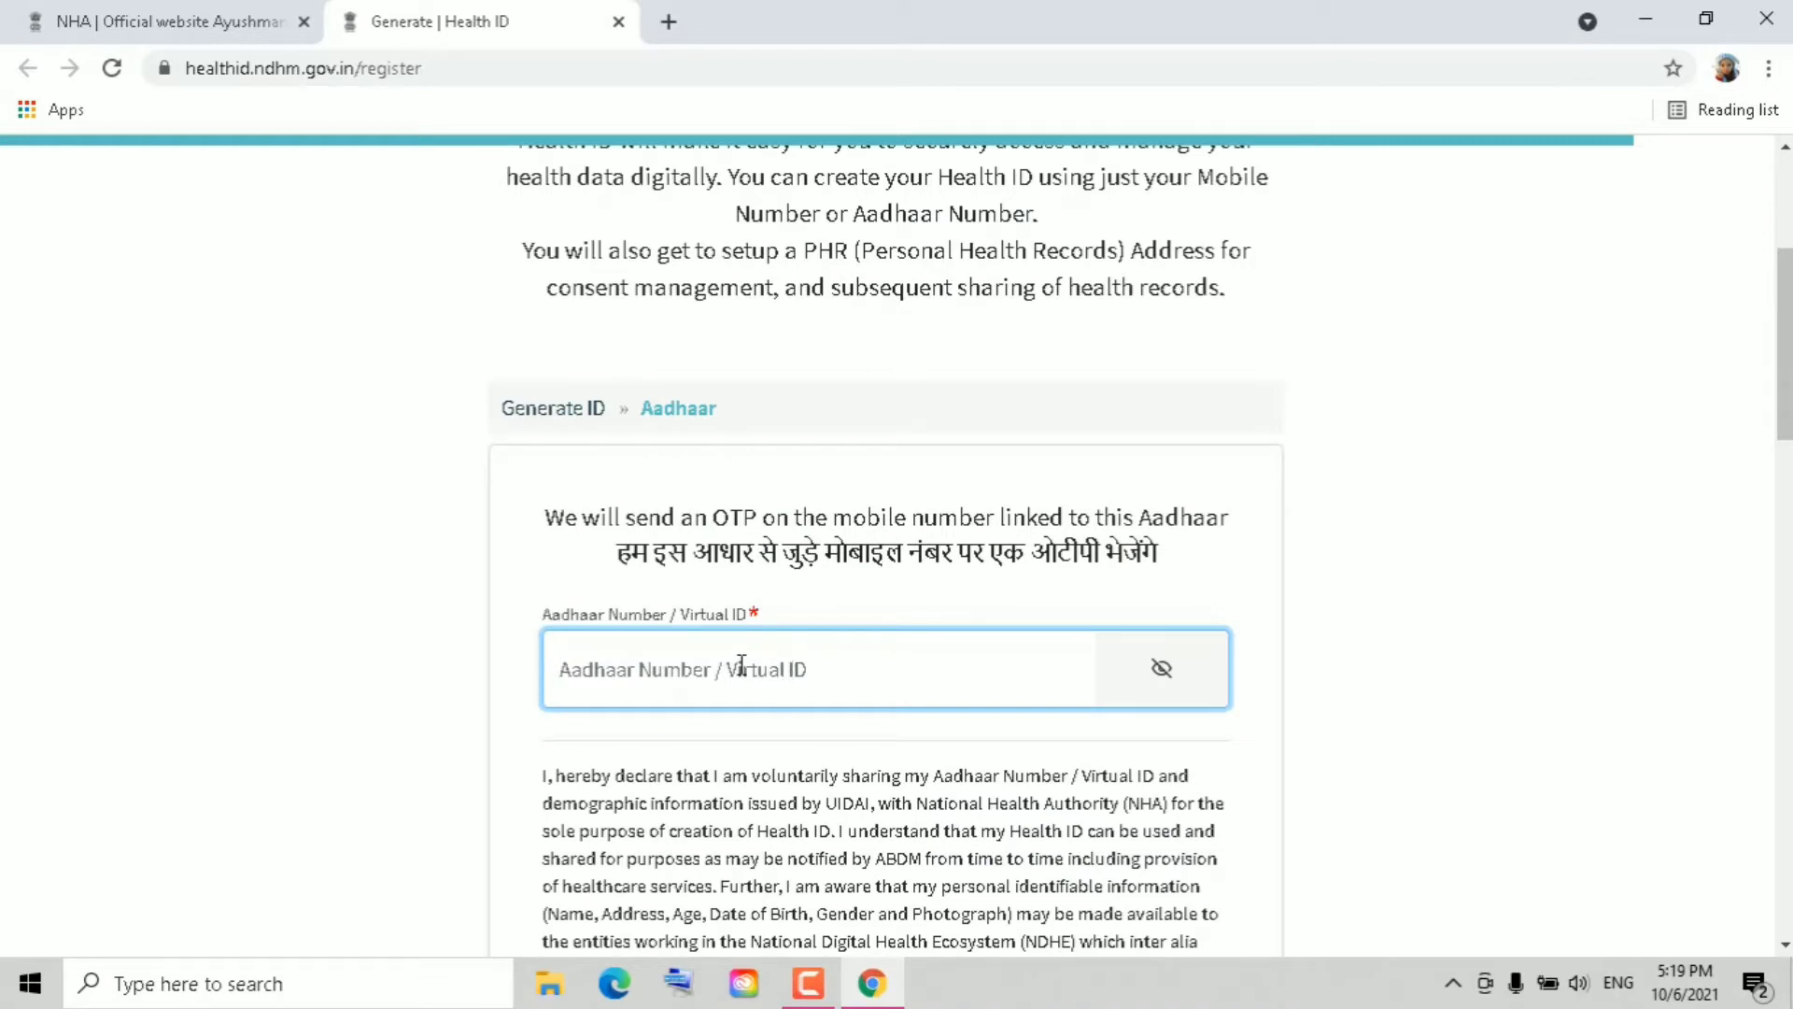
type("1")
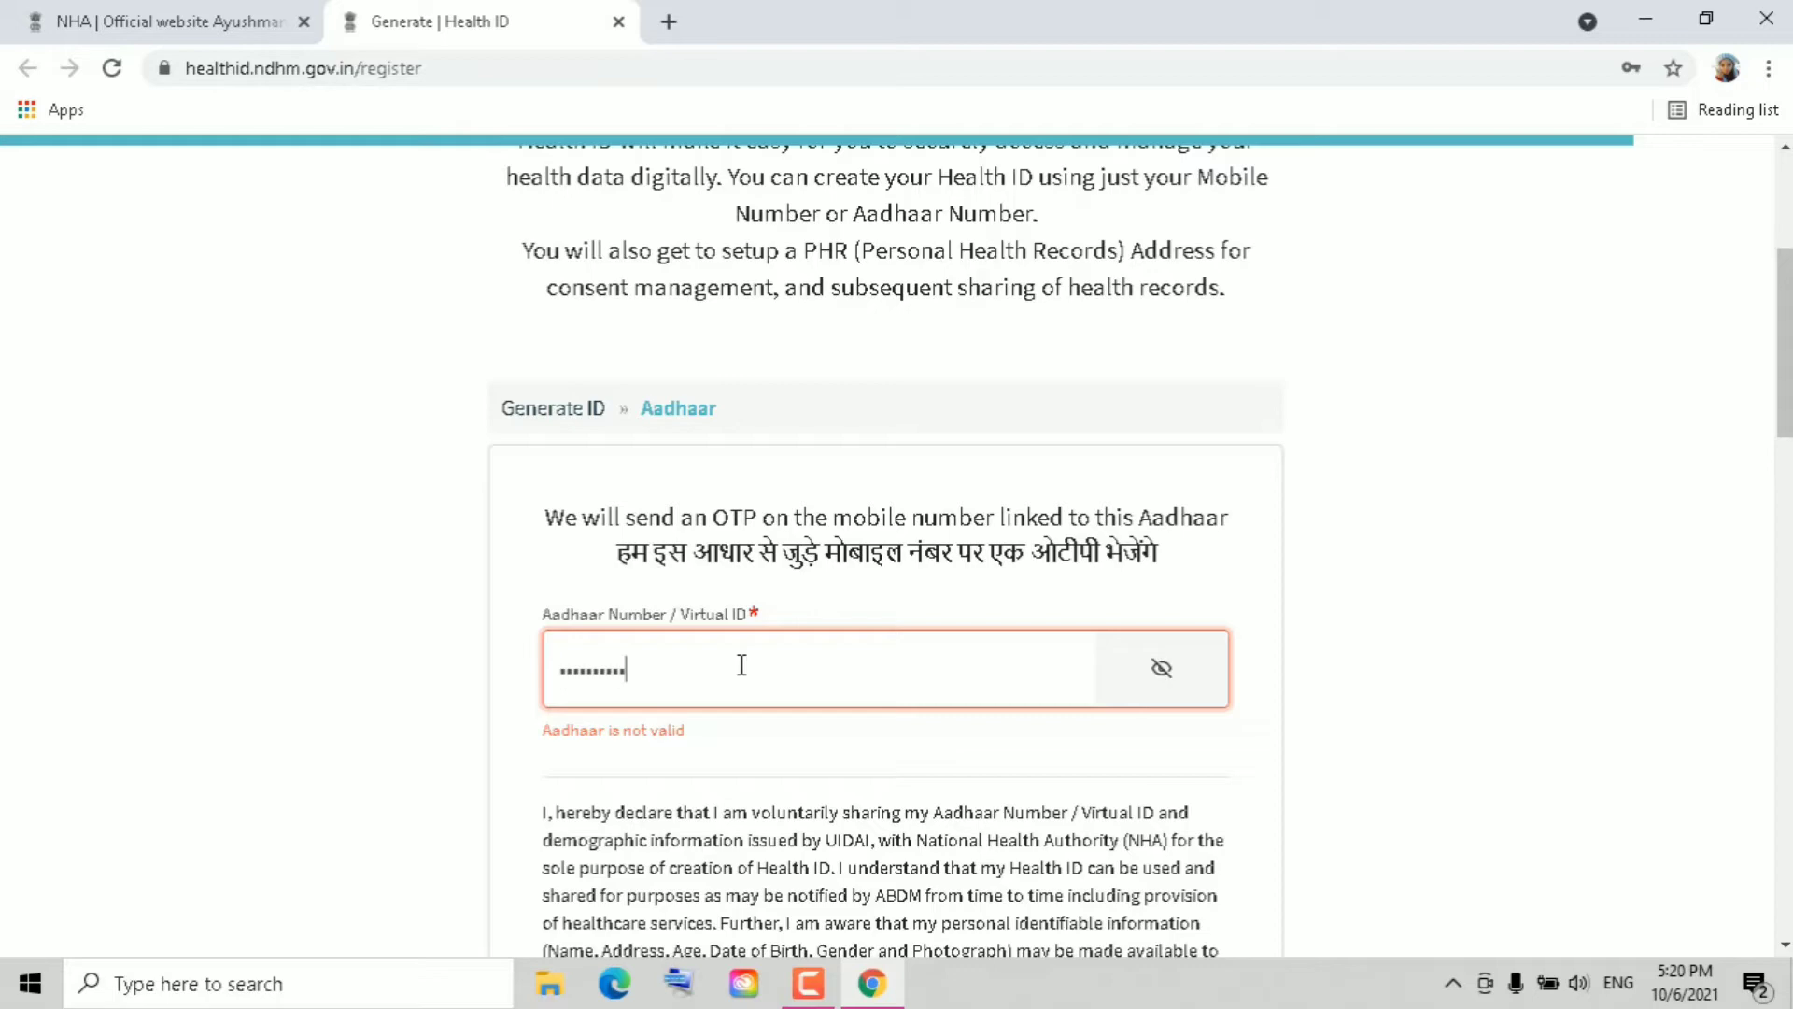
type("1")
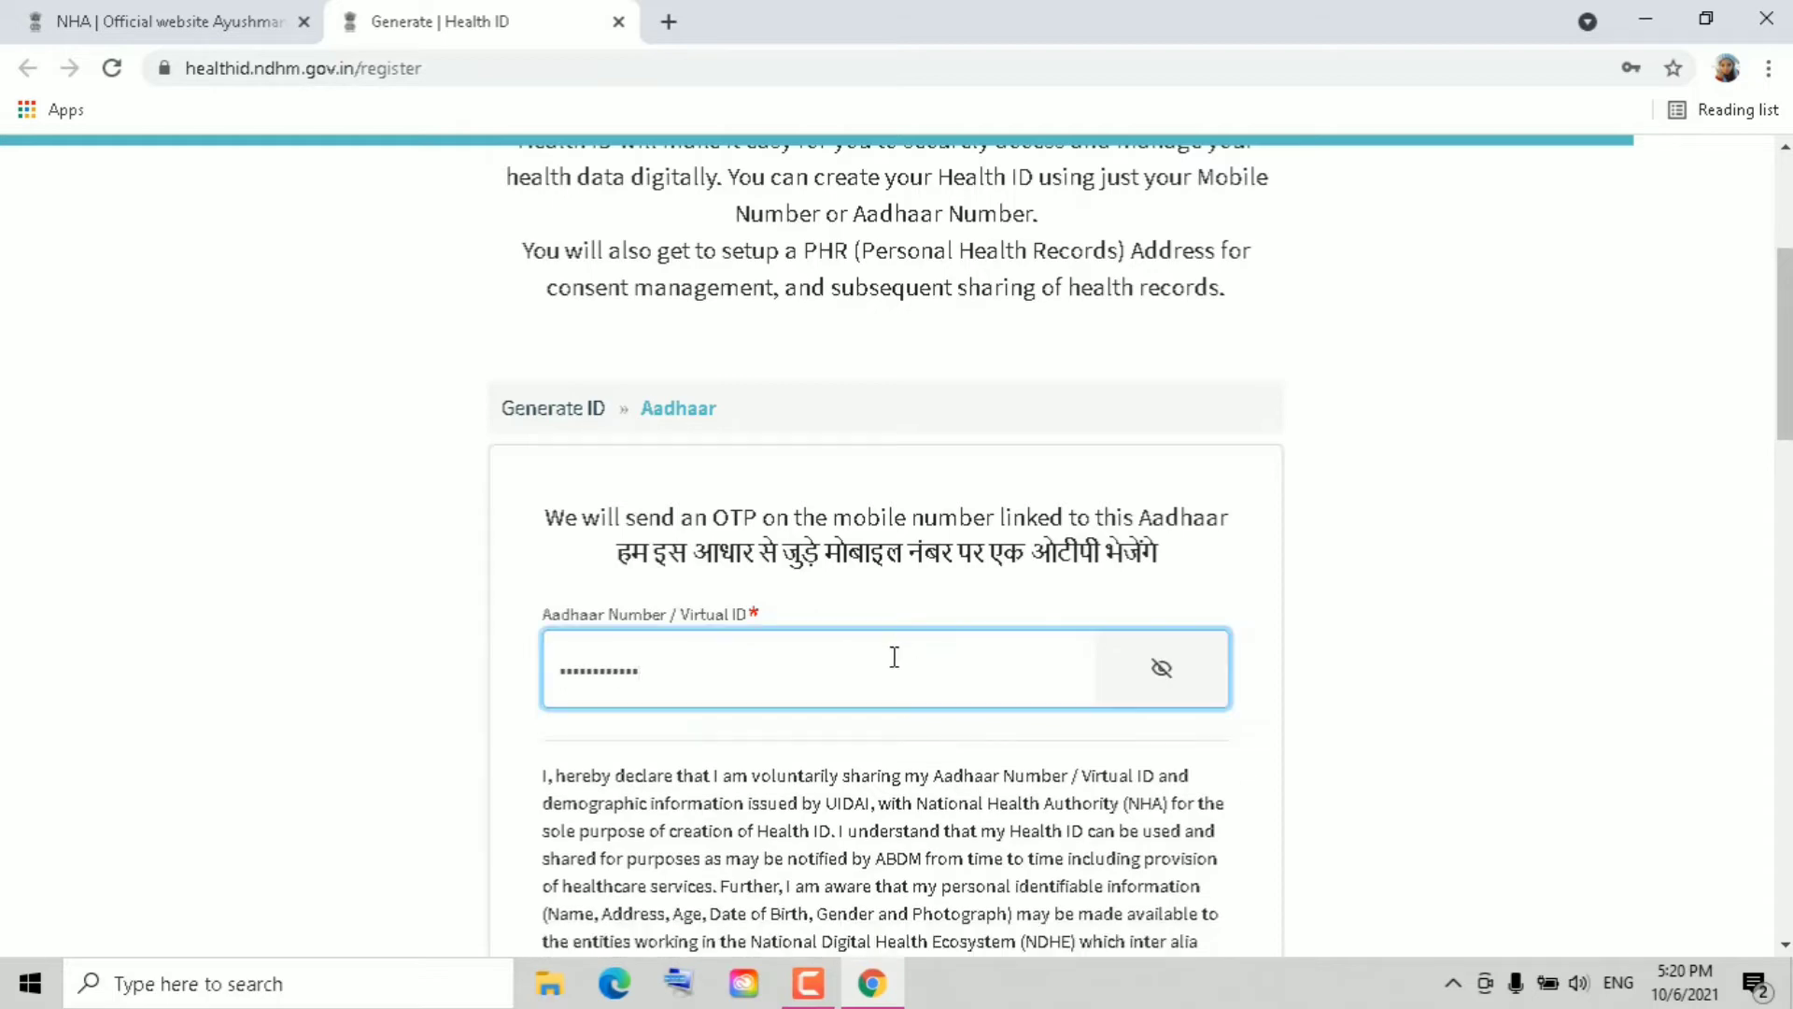
Tick 'I agree' and the reCAPTCHA check, then submit to request the Aadhaar OTP
scroll(894, 657, "down", 4)
scroll(878, 639, "down", 1)
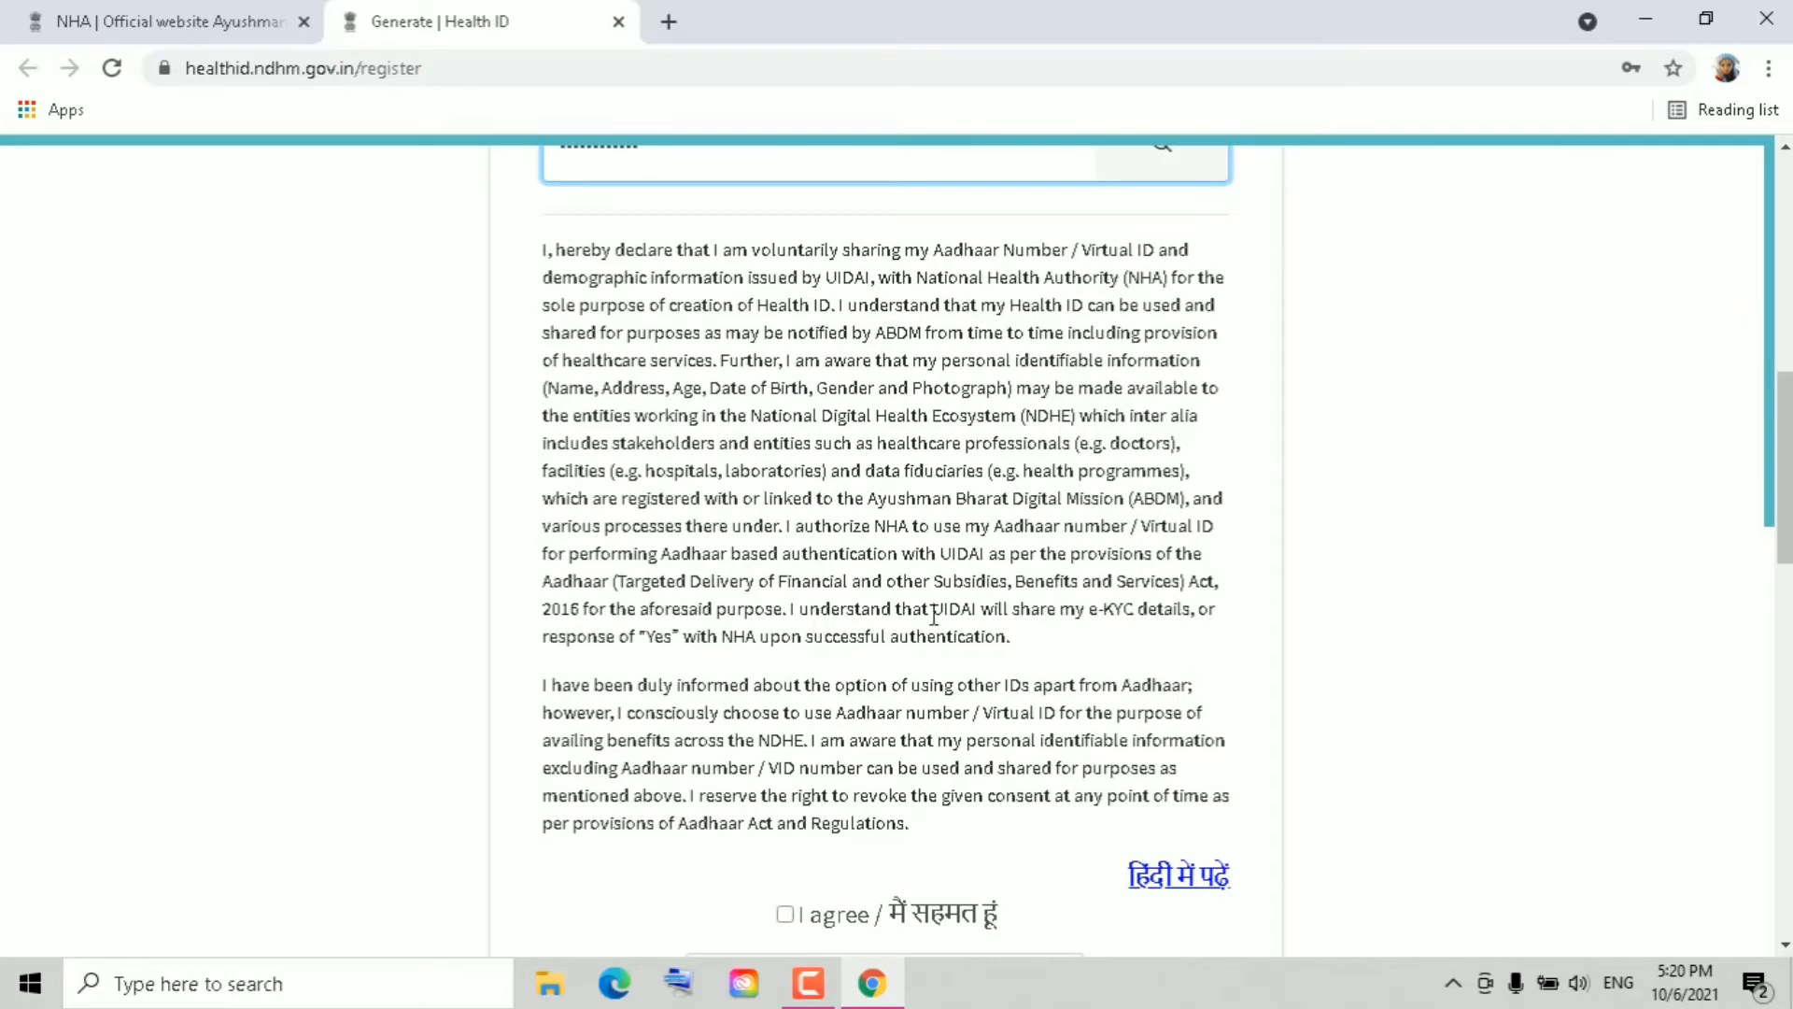
scroll(934, 617, "down", 3)
left_click(788, 652)
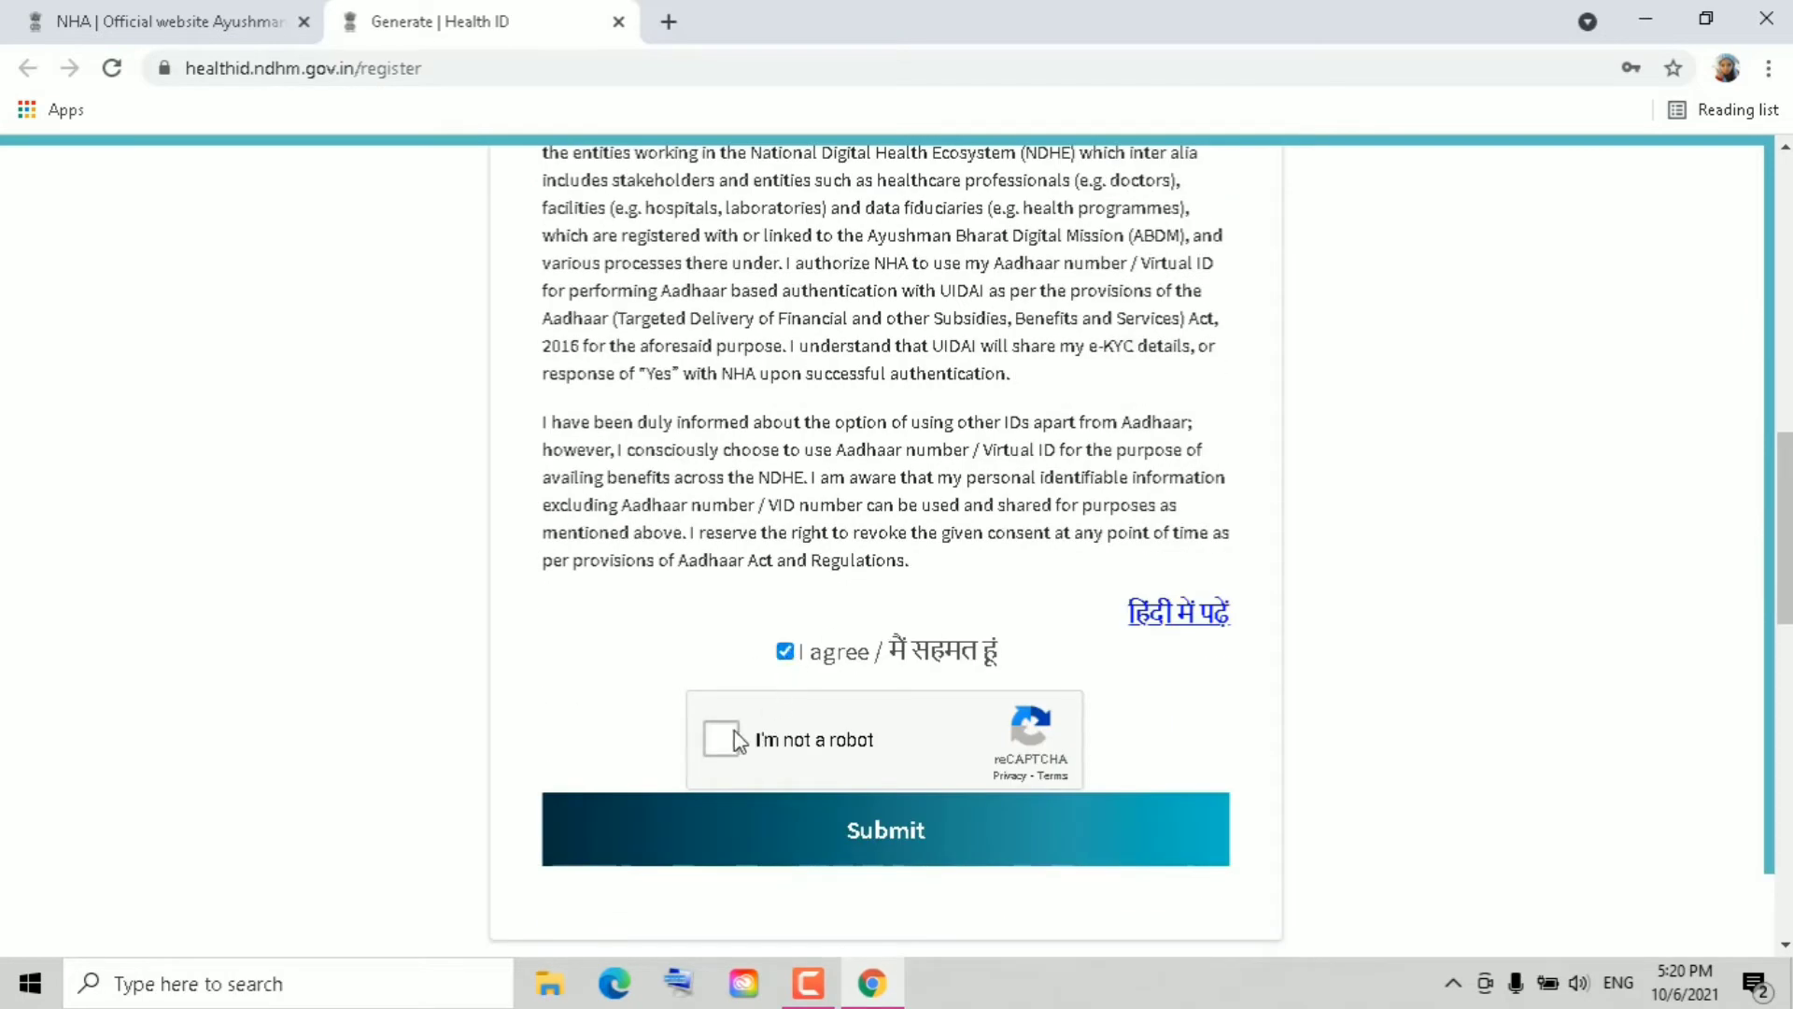
left_click(758, 740)
left_click(894, 836)
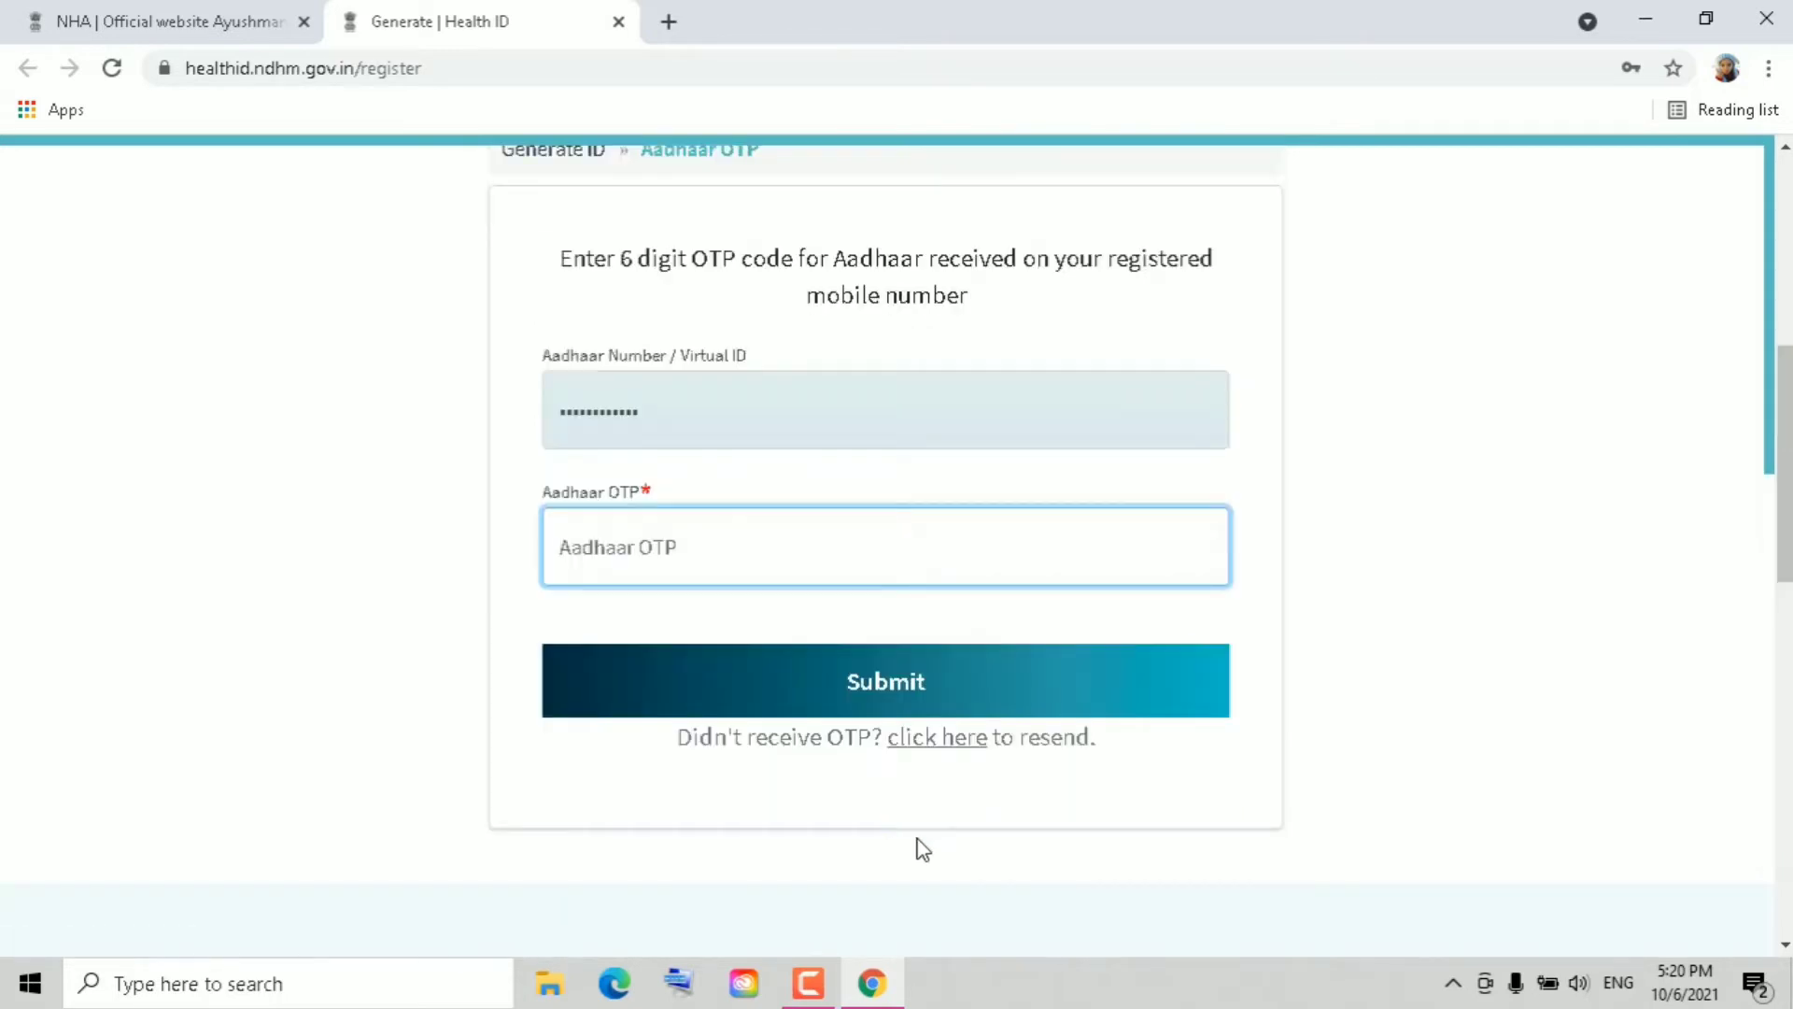
Enter the six-digit Aadhaar OTP received by SMS and submit it
scroll(760, 545, "up", 7)
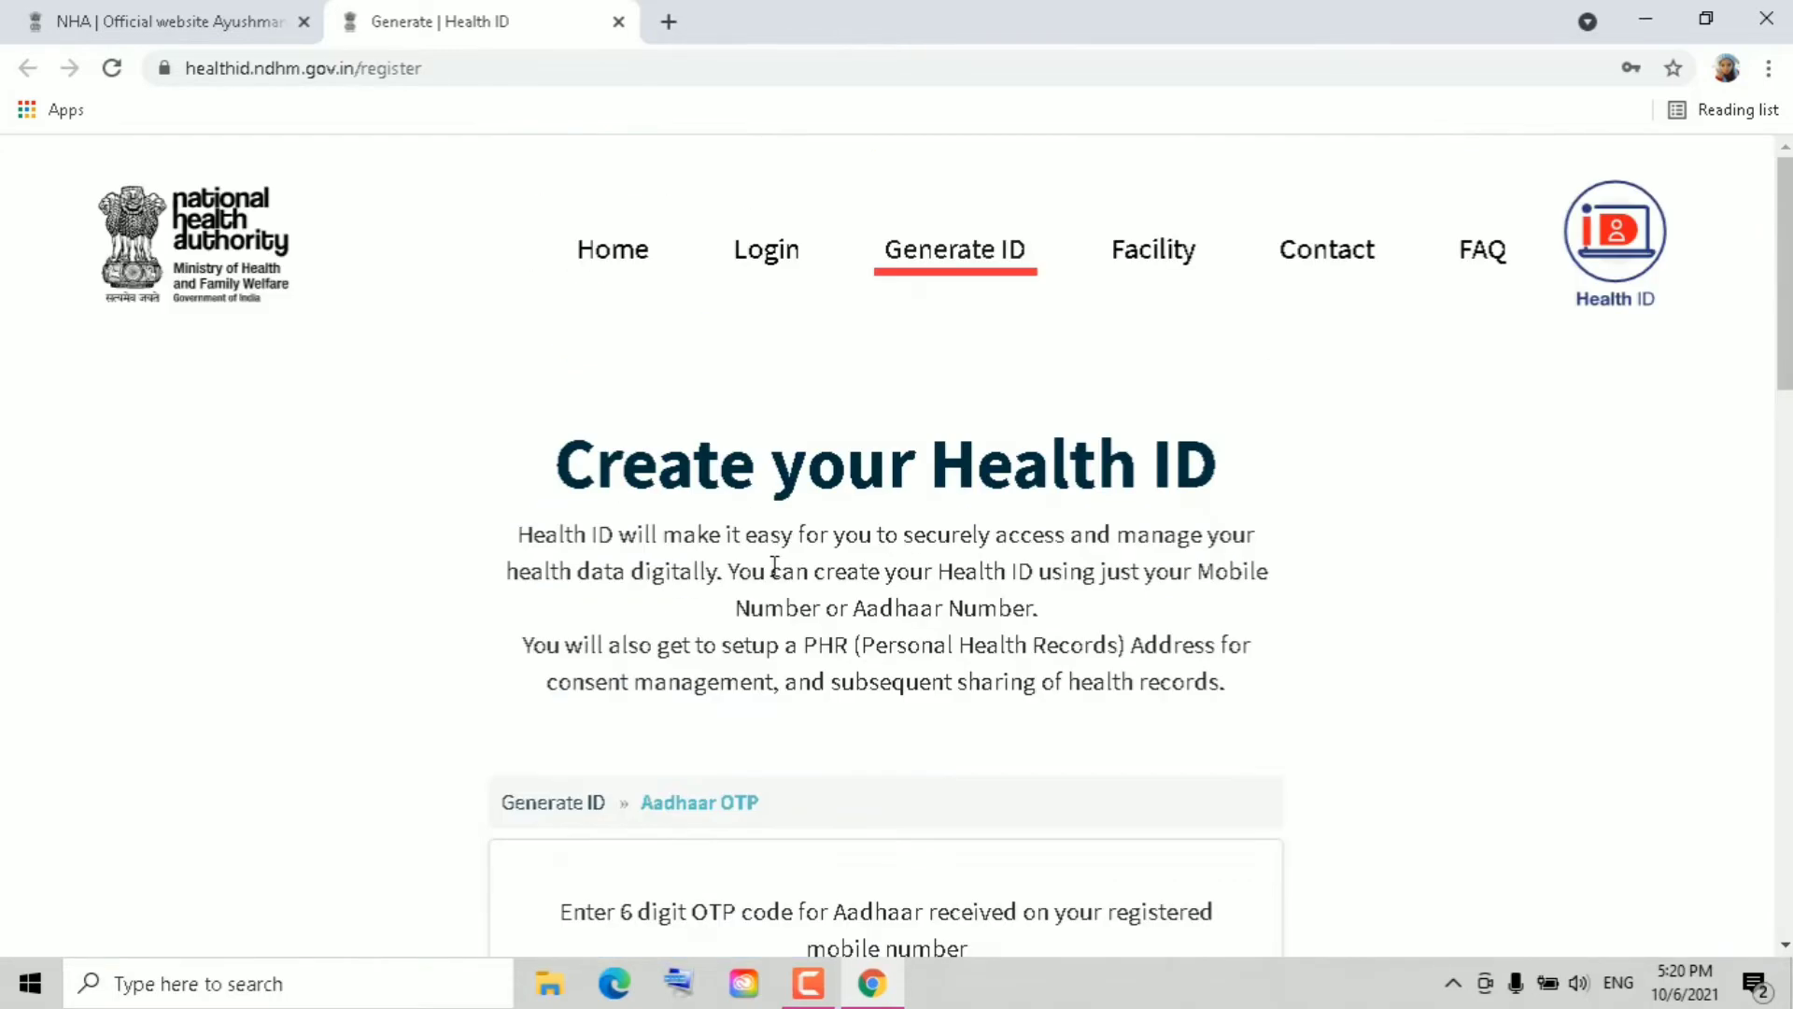
scroll(781, 585, "down", 5)
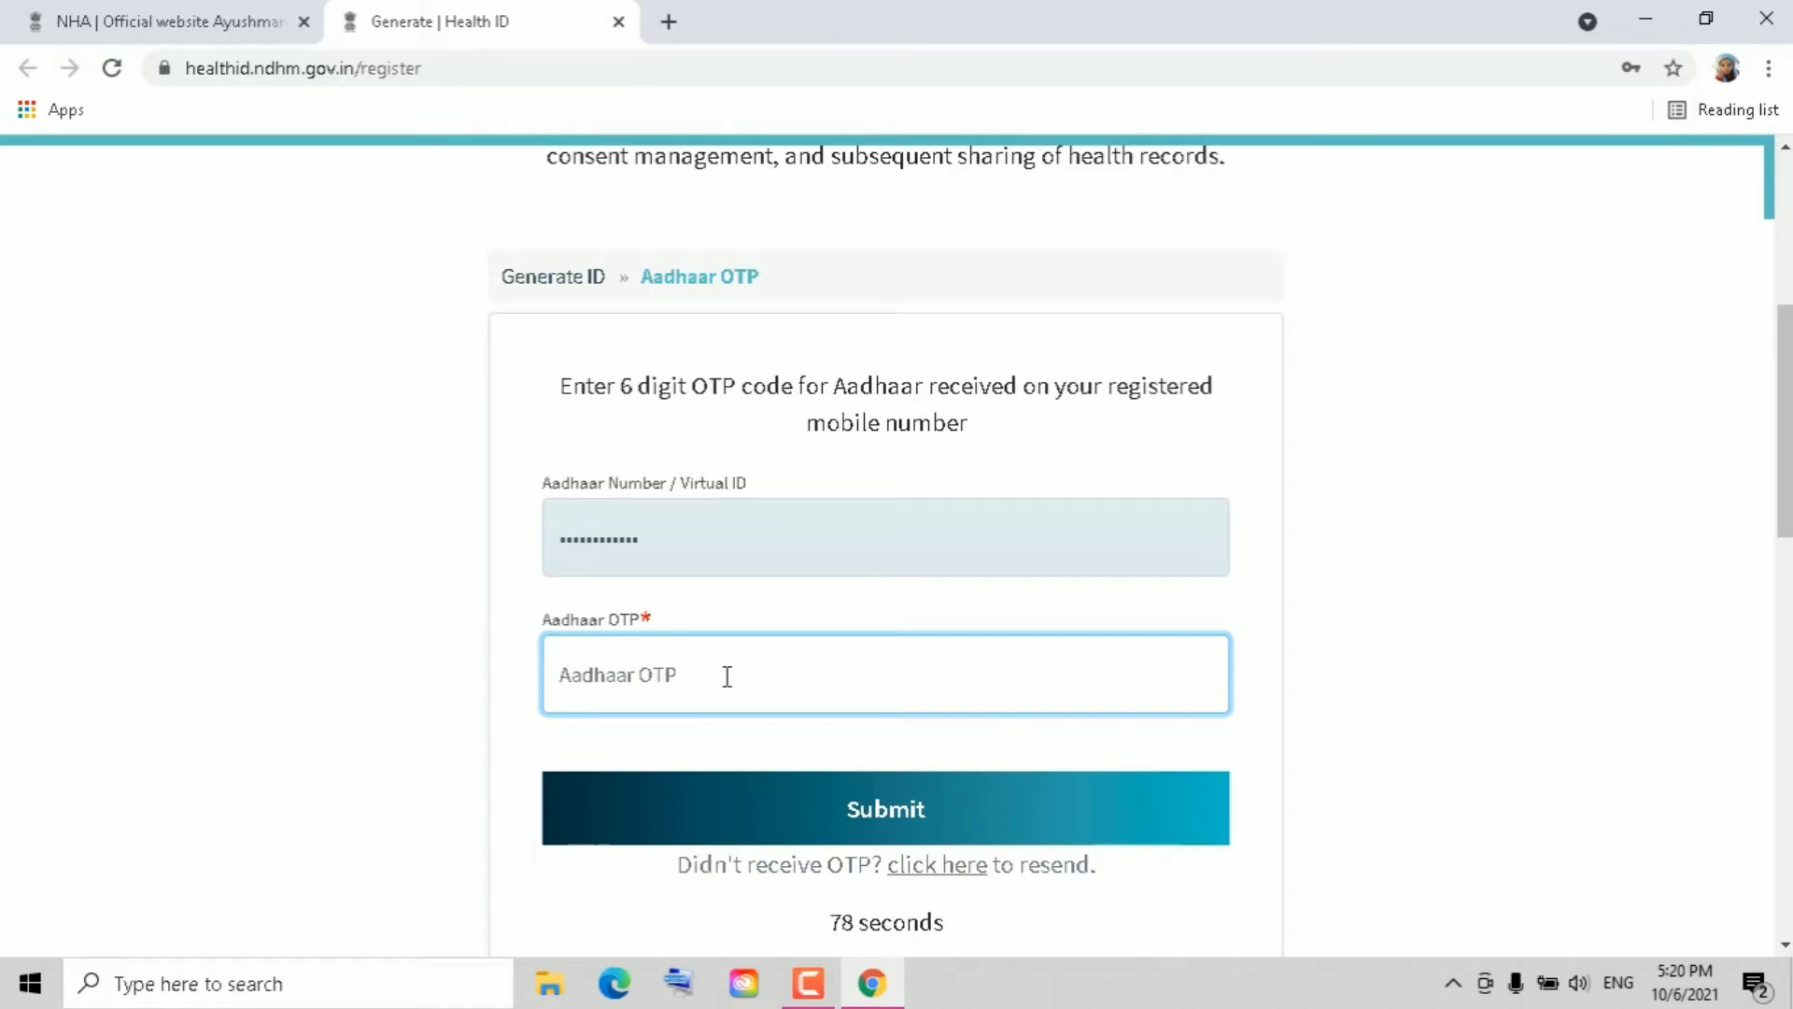
left_click(894, 802)
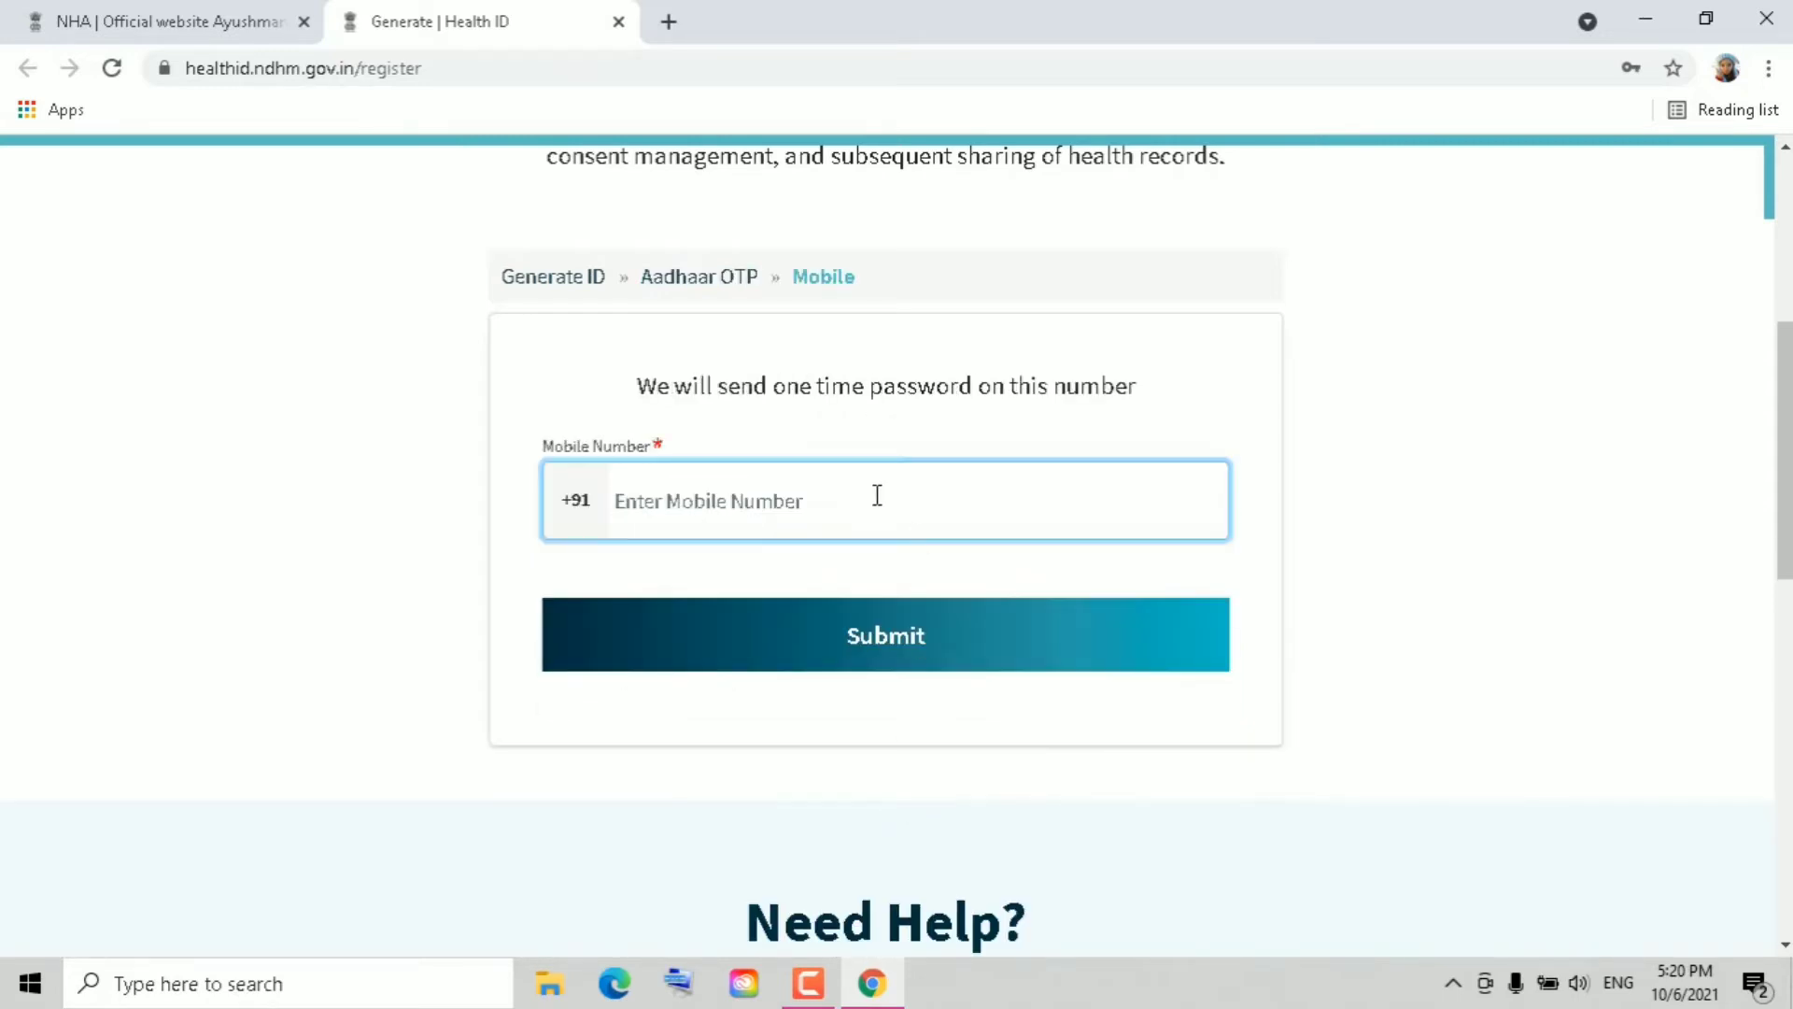
Fill the Mobile Number field from the saved autofill entry and request a mobile OTP
left_click(844, 512)
left_click(668, 666)
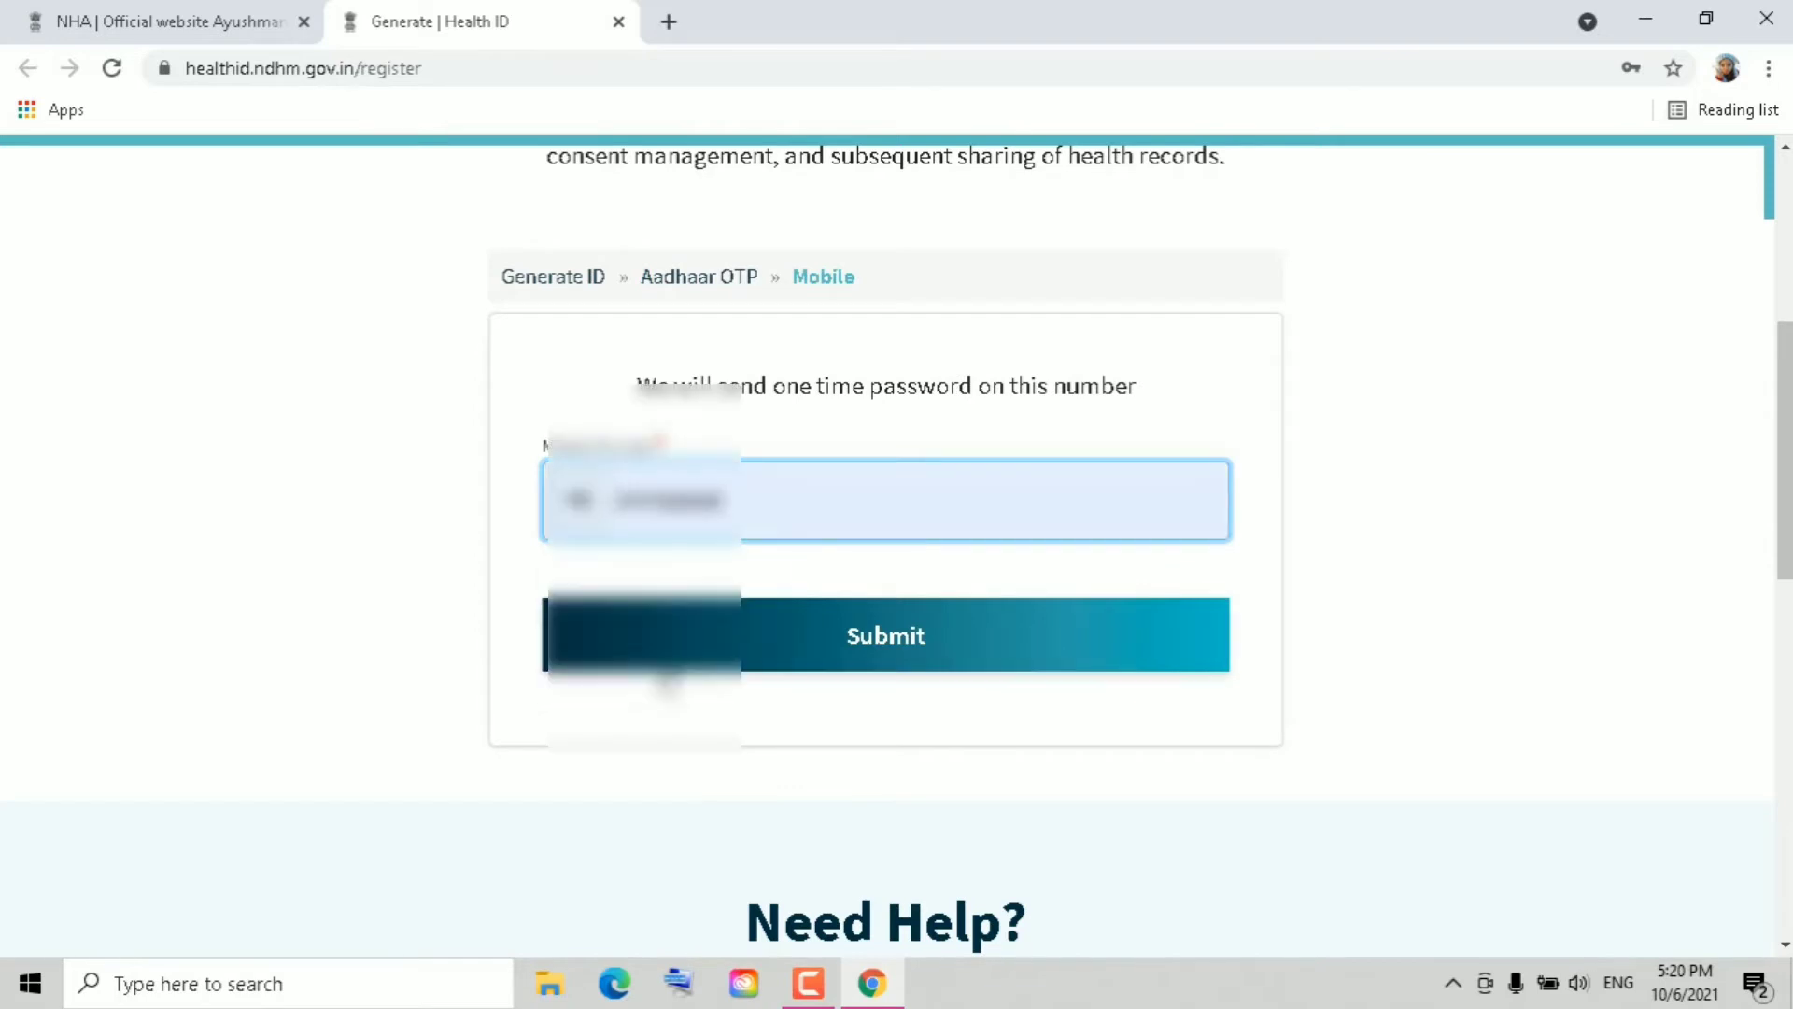
left_click(925, 643)
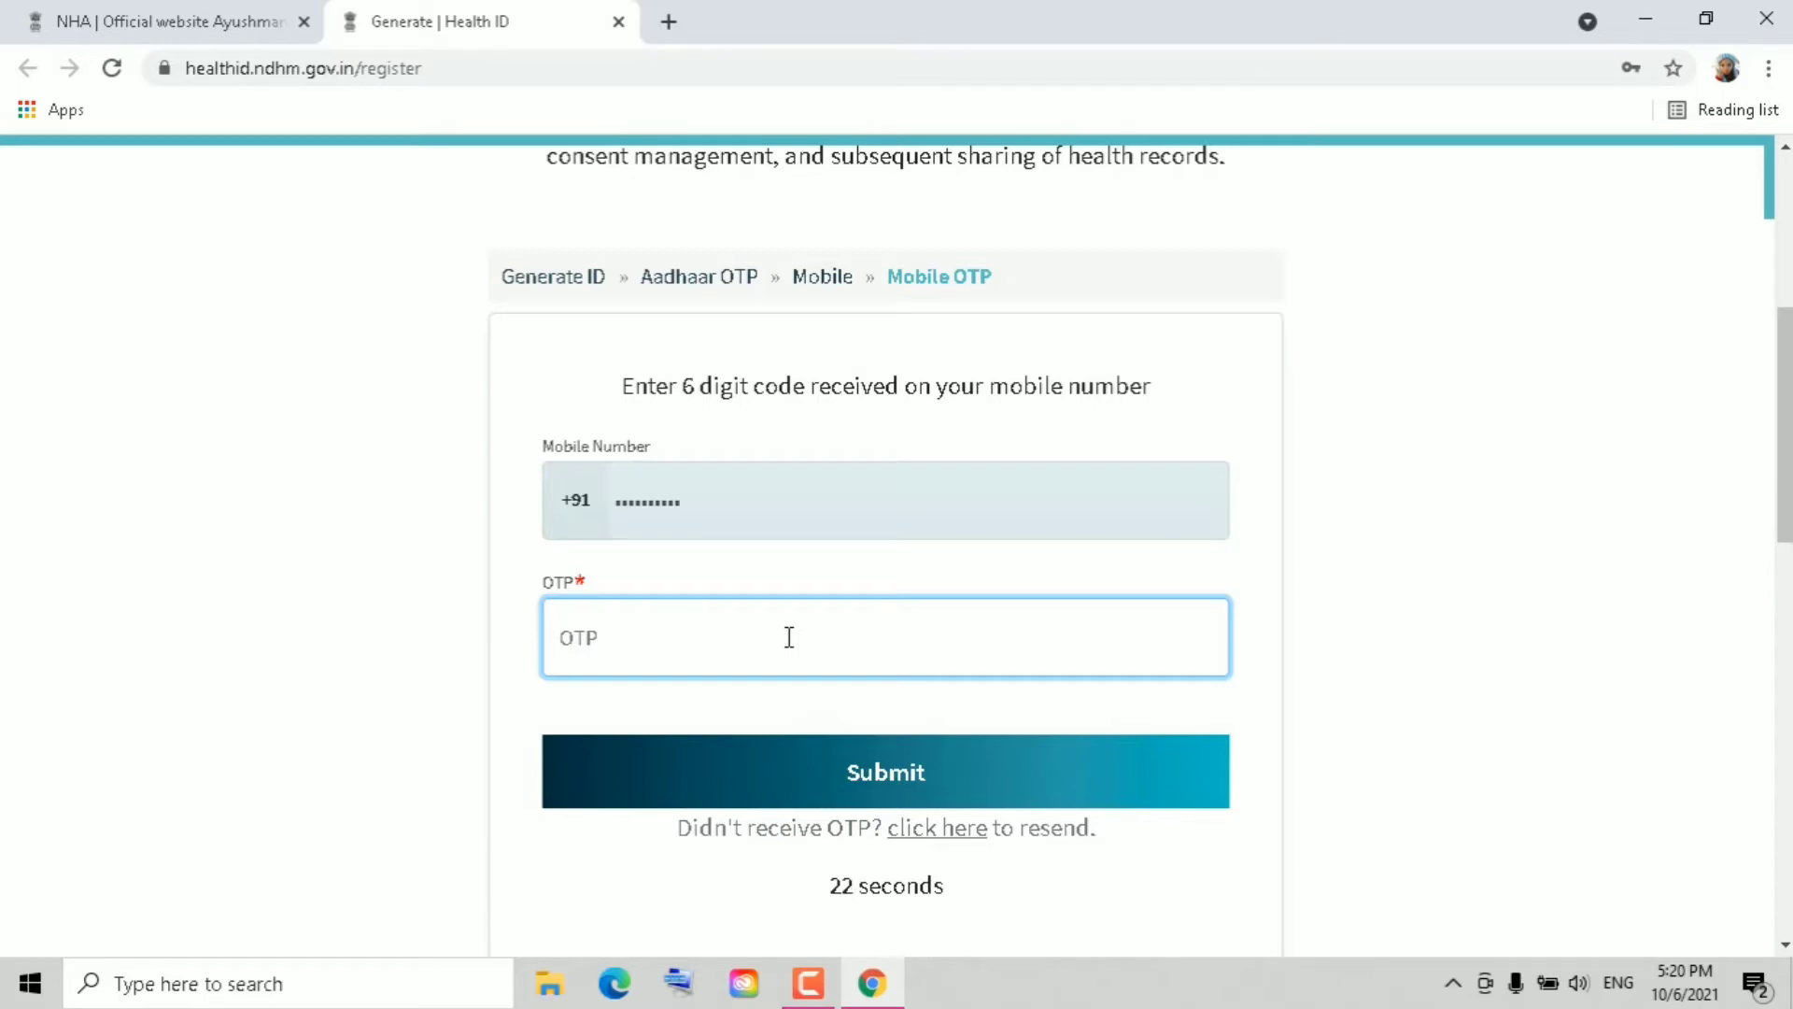
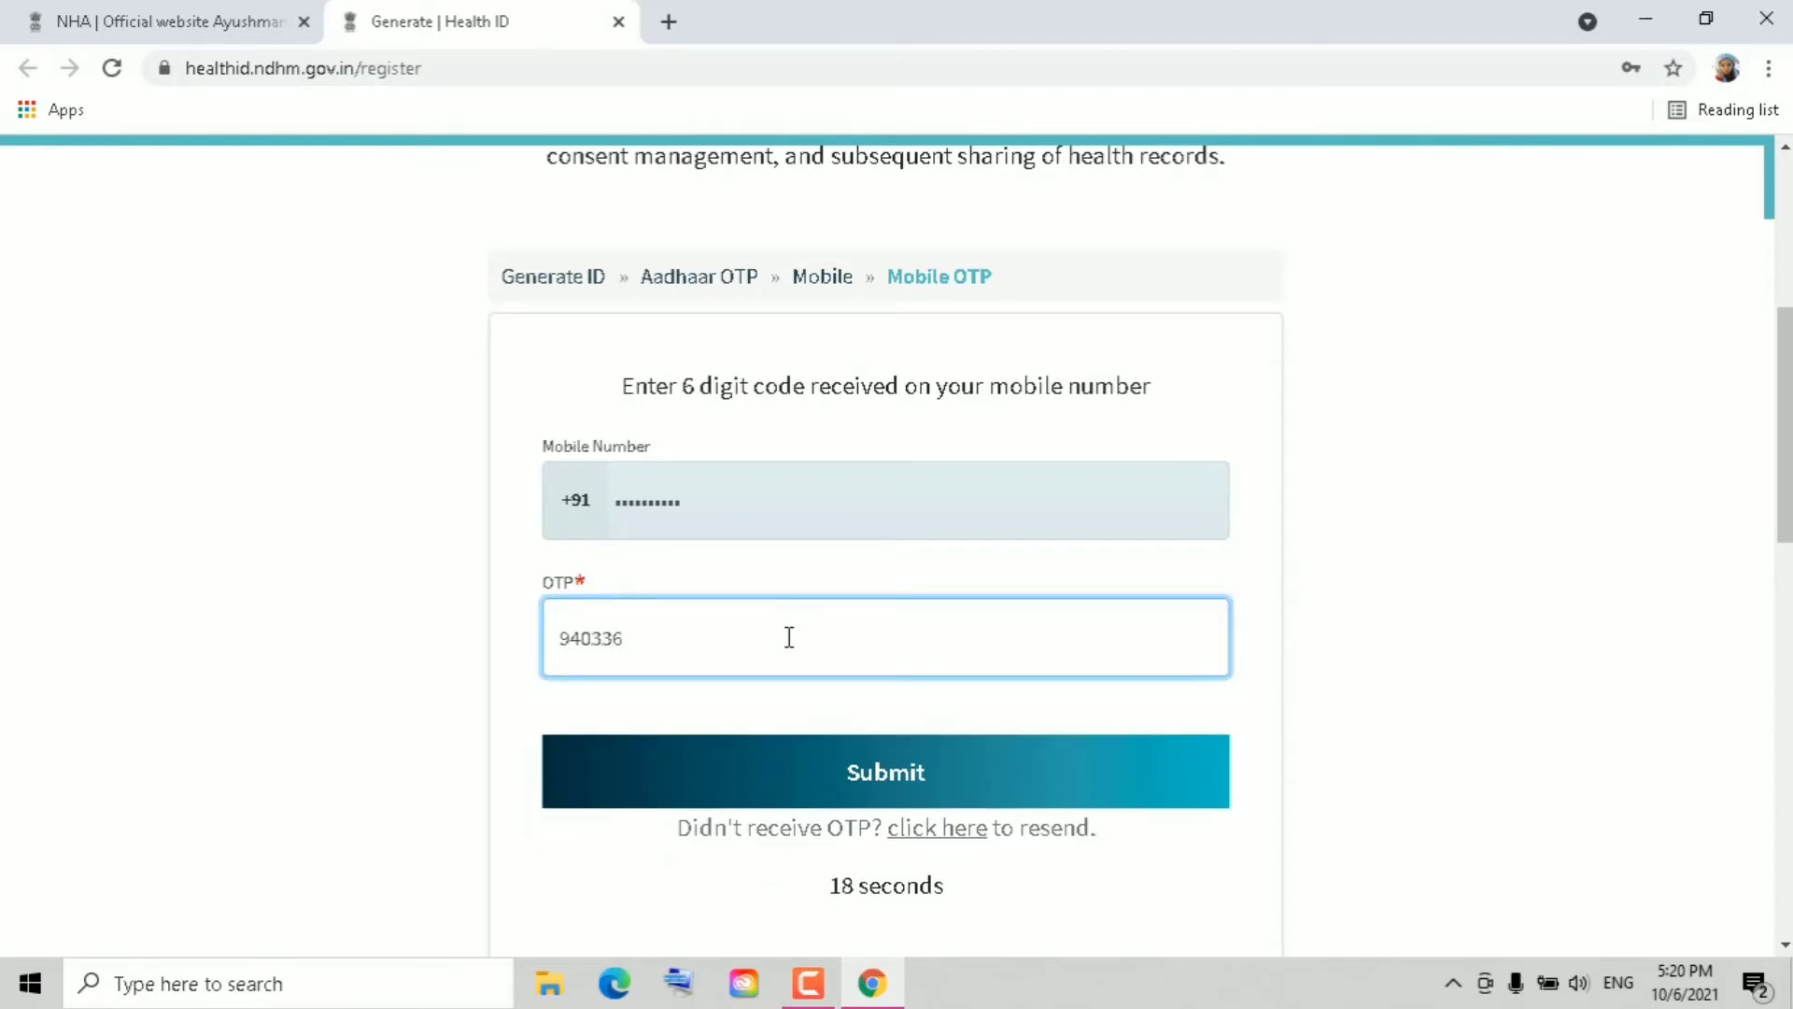
Enter the six-digit mobile OTP and submit it to reach Your profile
left_click(887, 766)
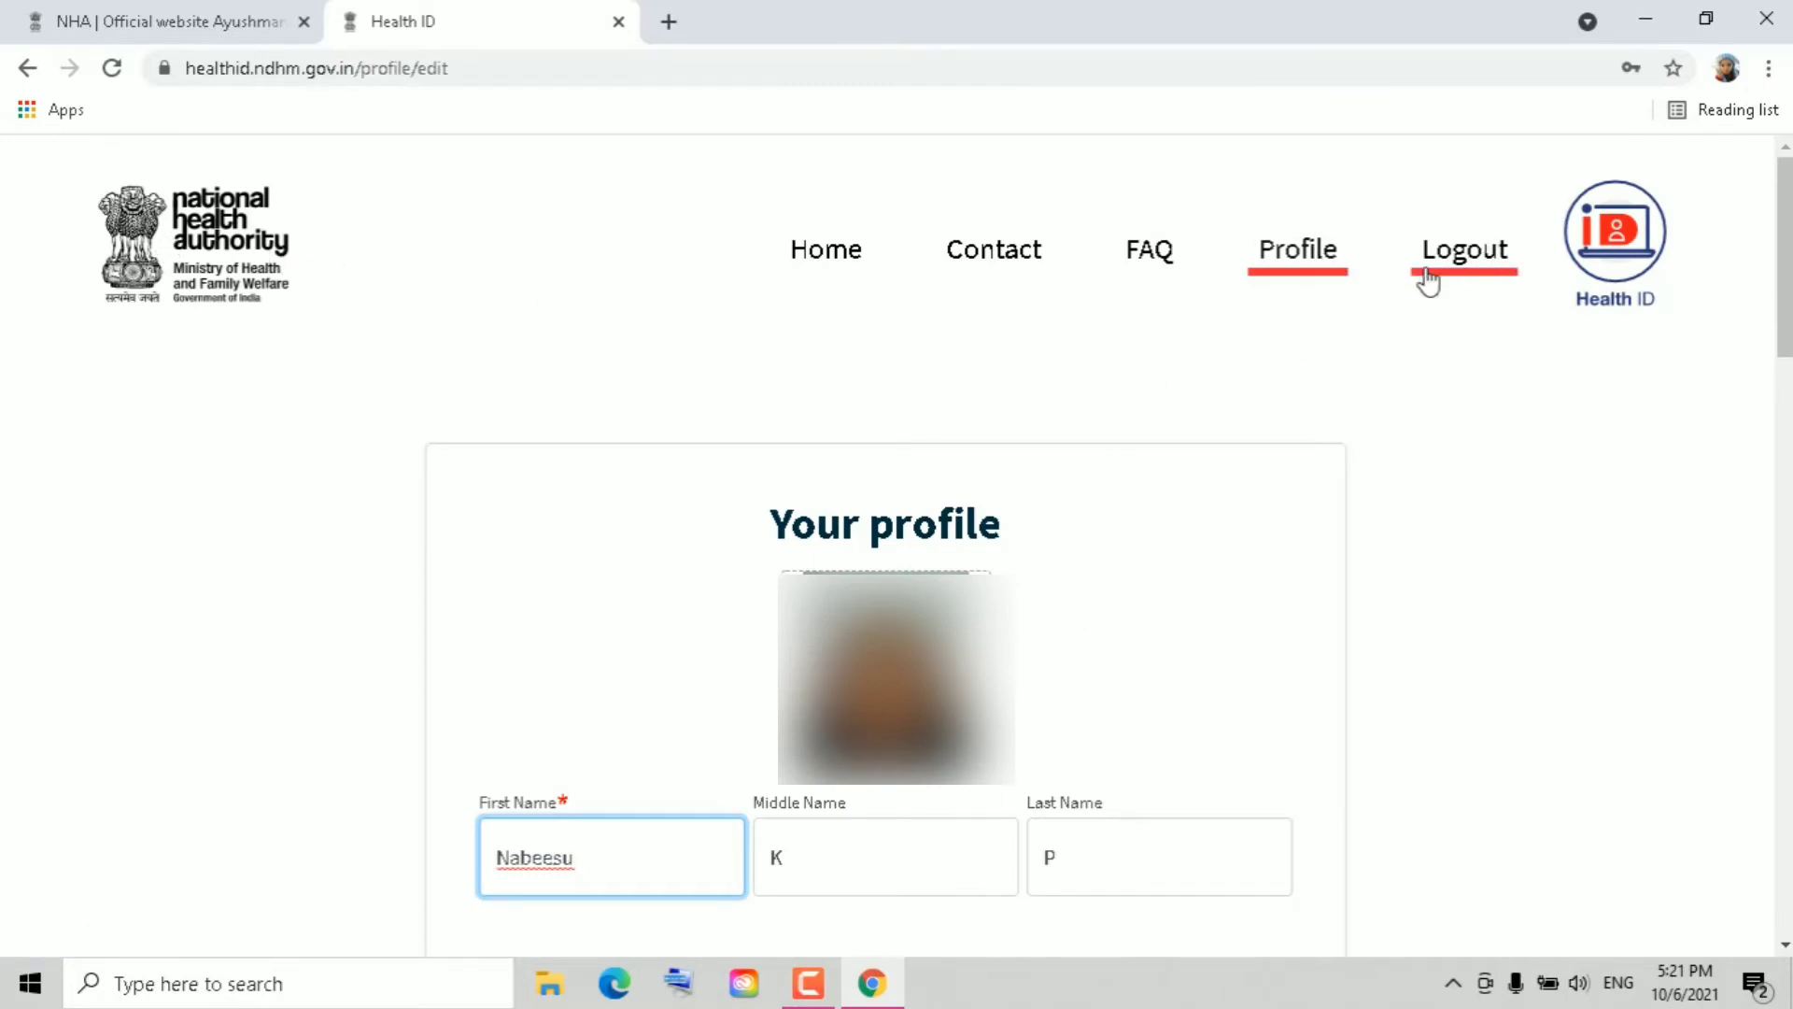
scroll(1199, 495, "down", 3)
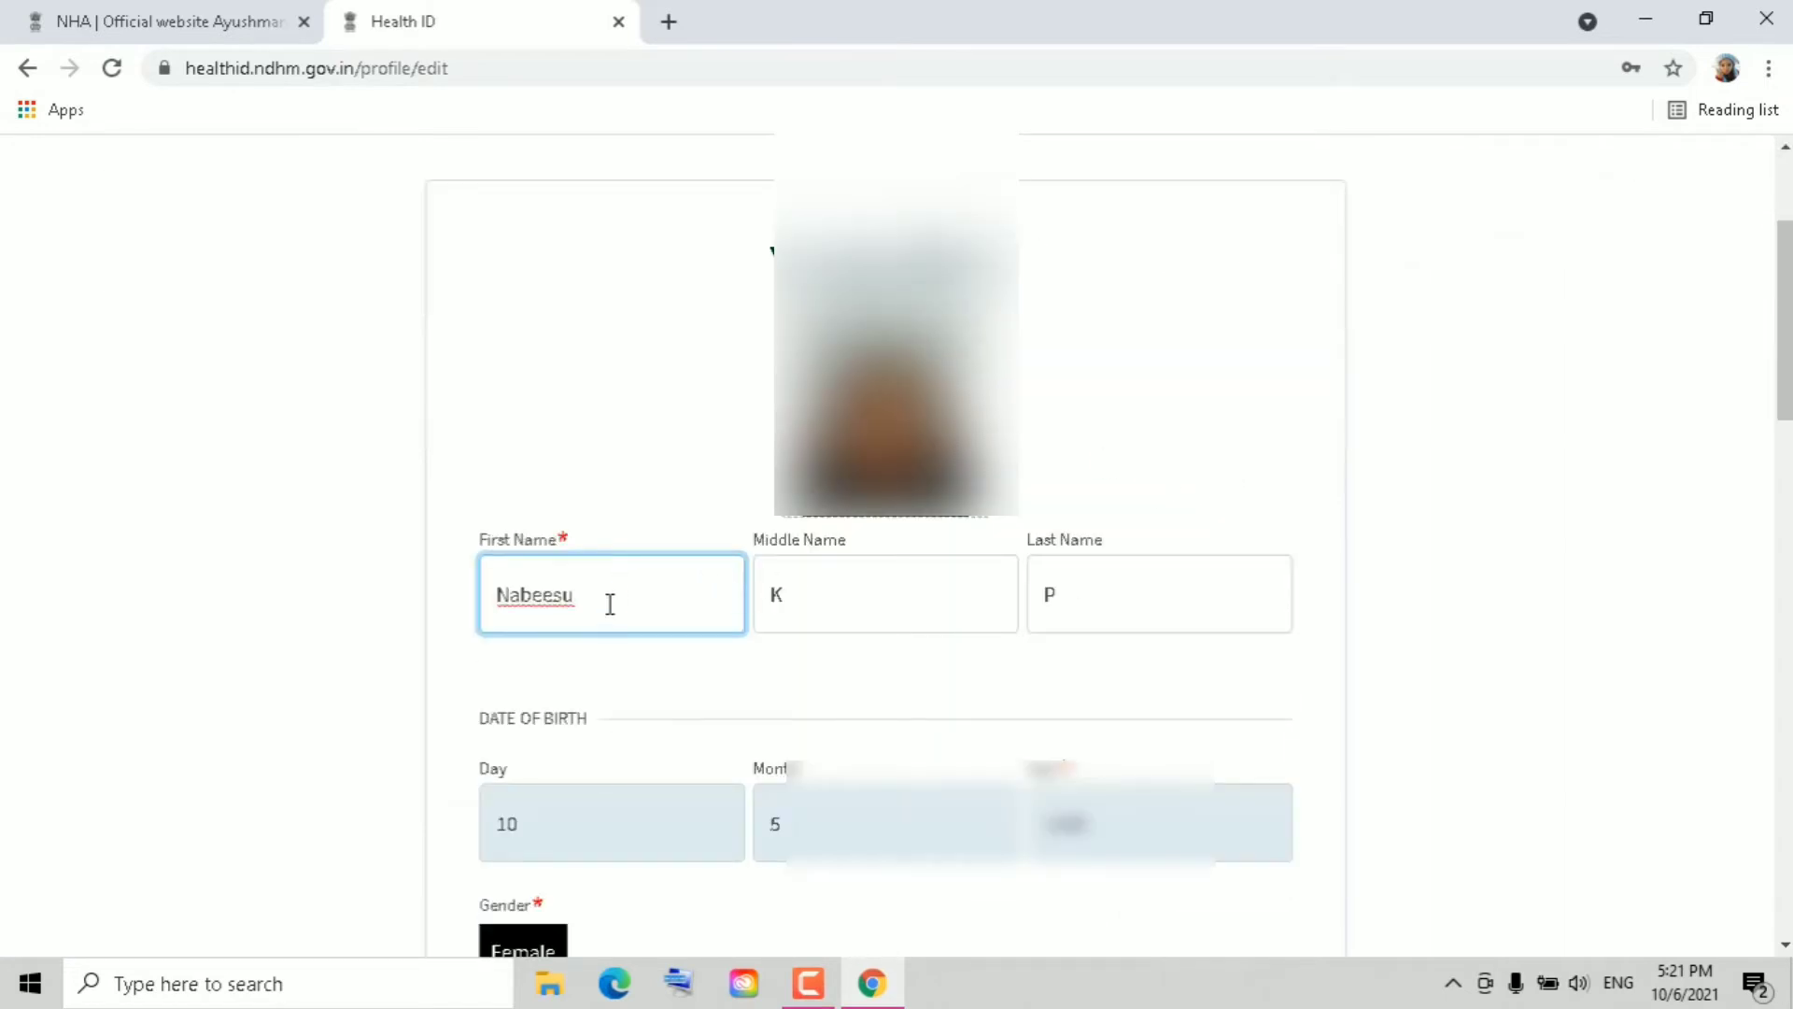
left_click(938, 612)
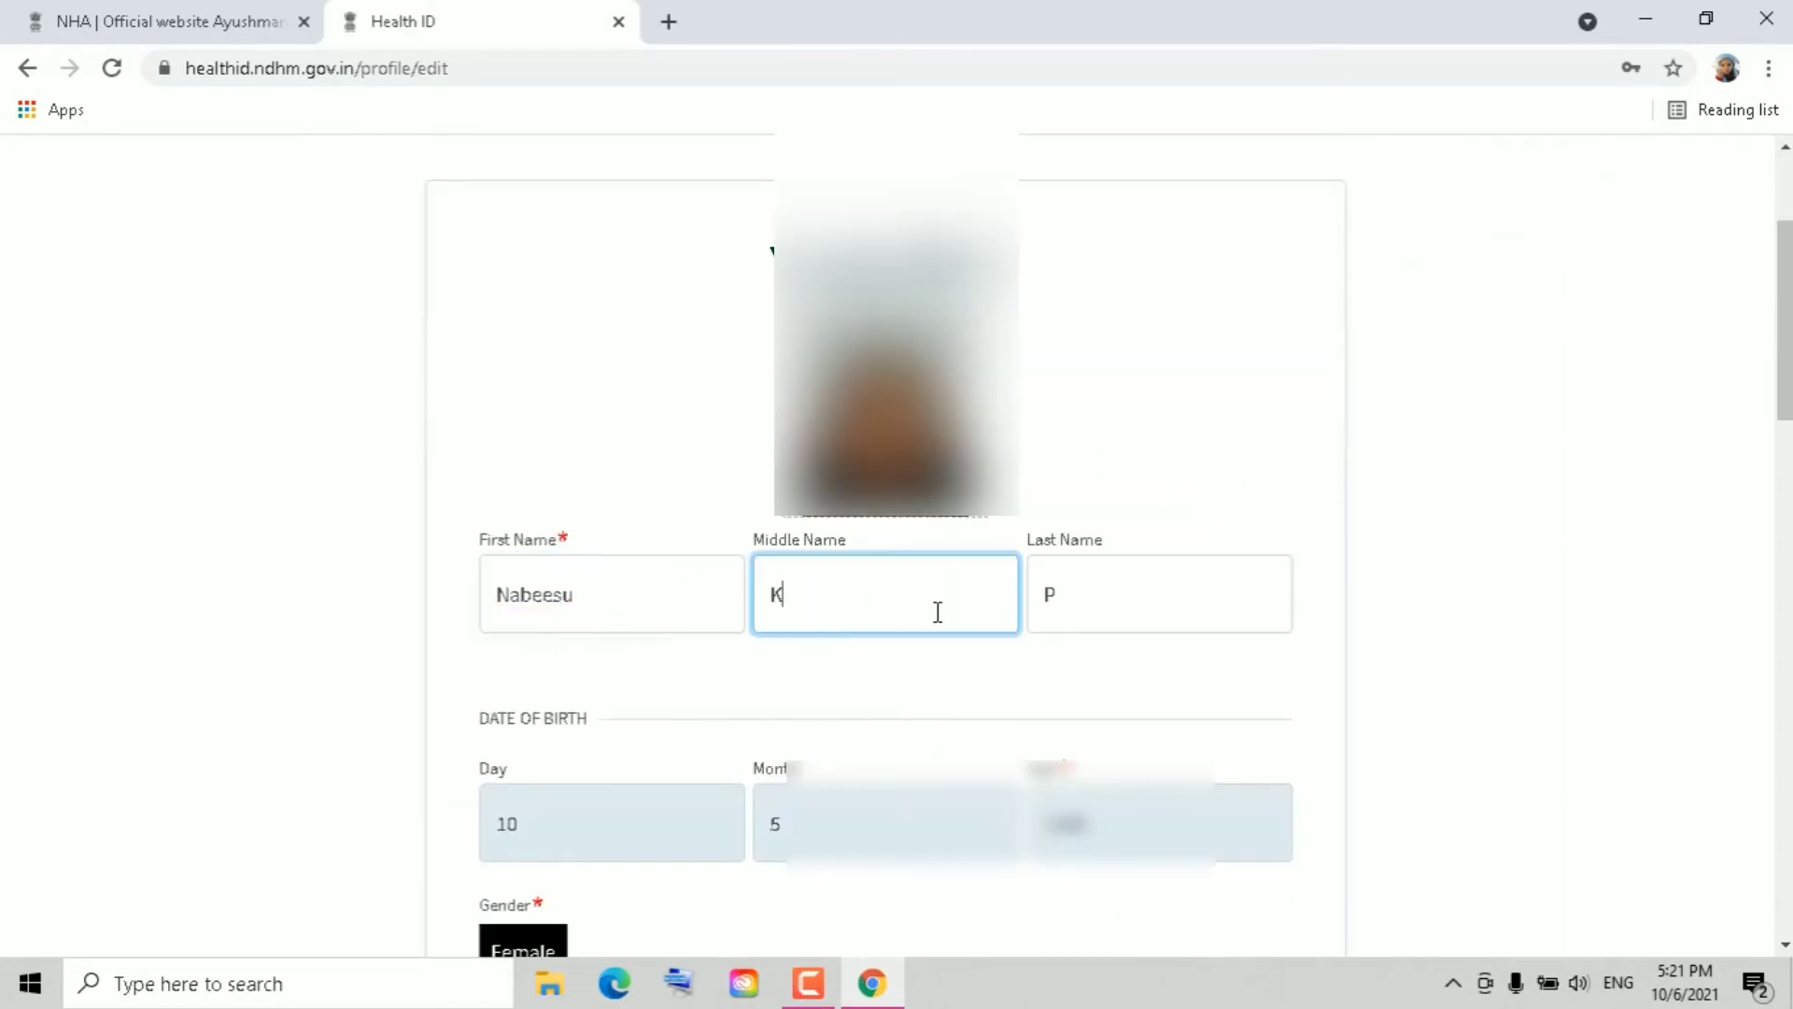
left_click(1137, 599)
scroll(609, 733, "down", 3)
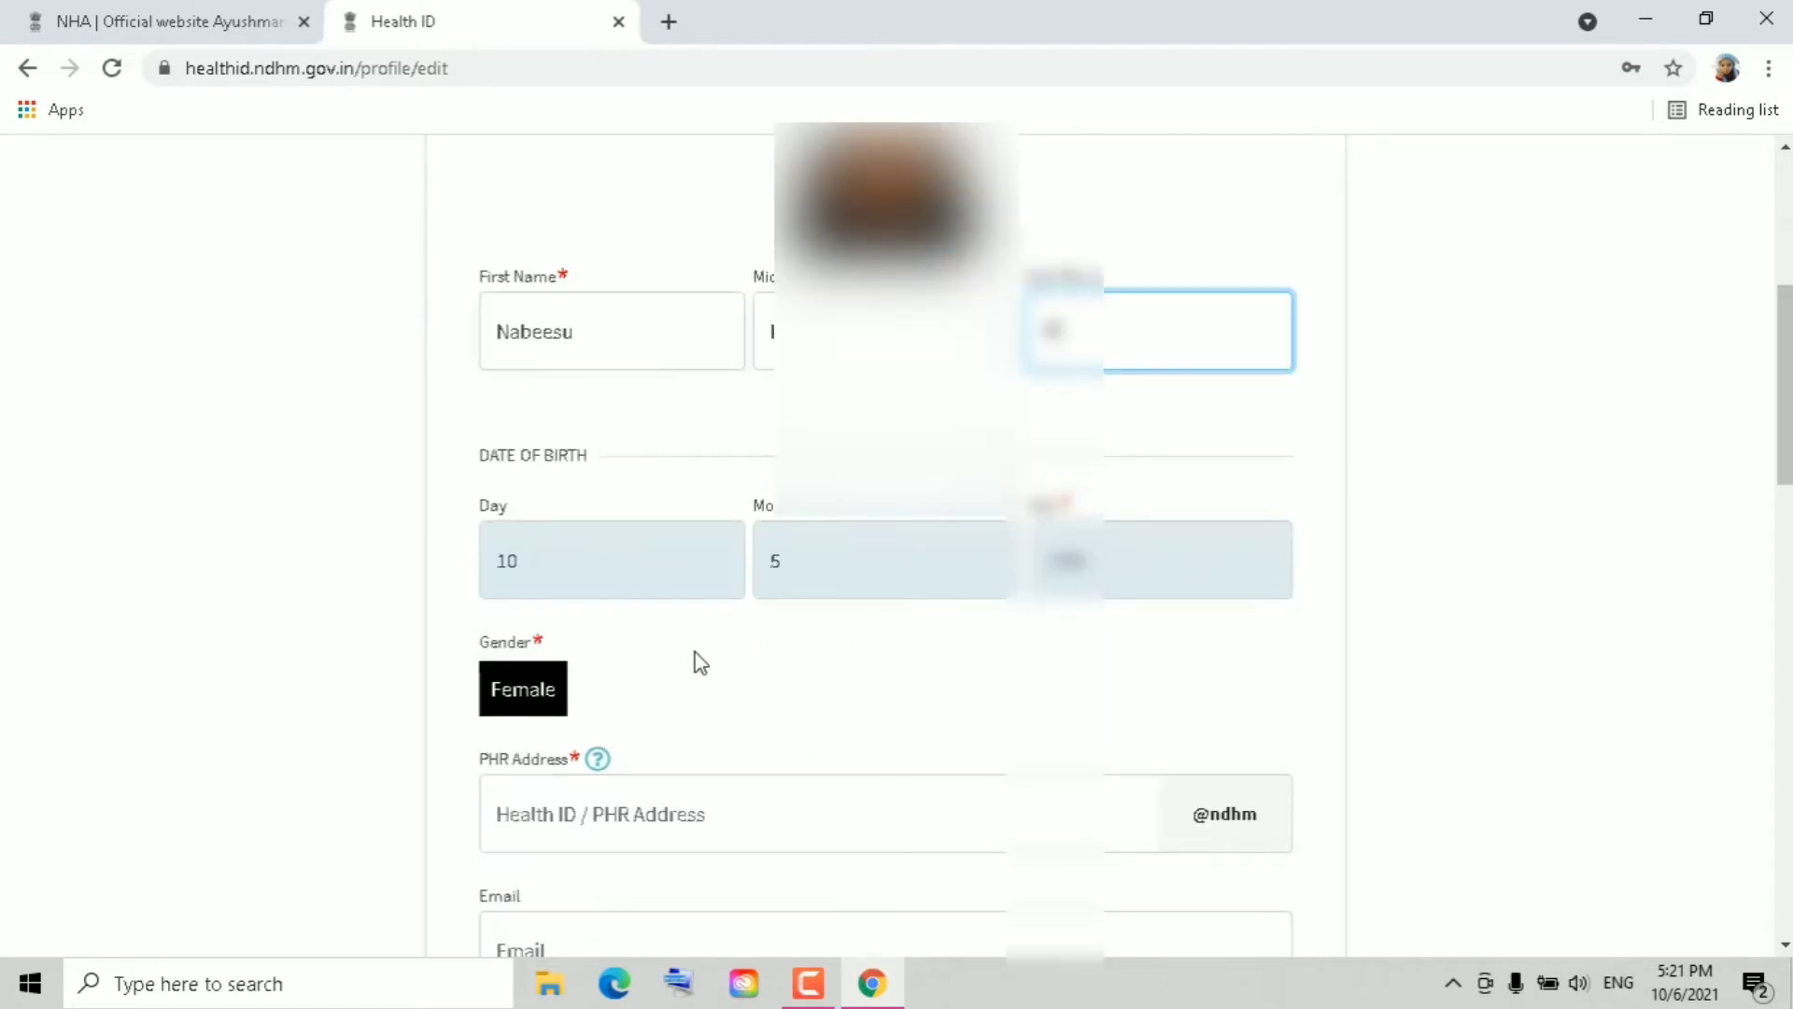
scroll(693, 660, "down", 1)
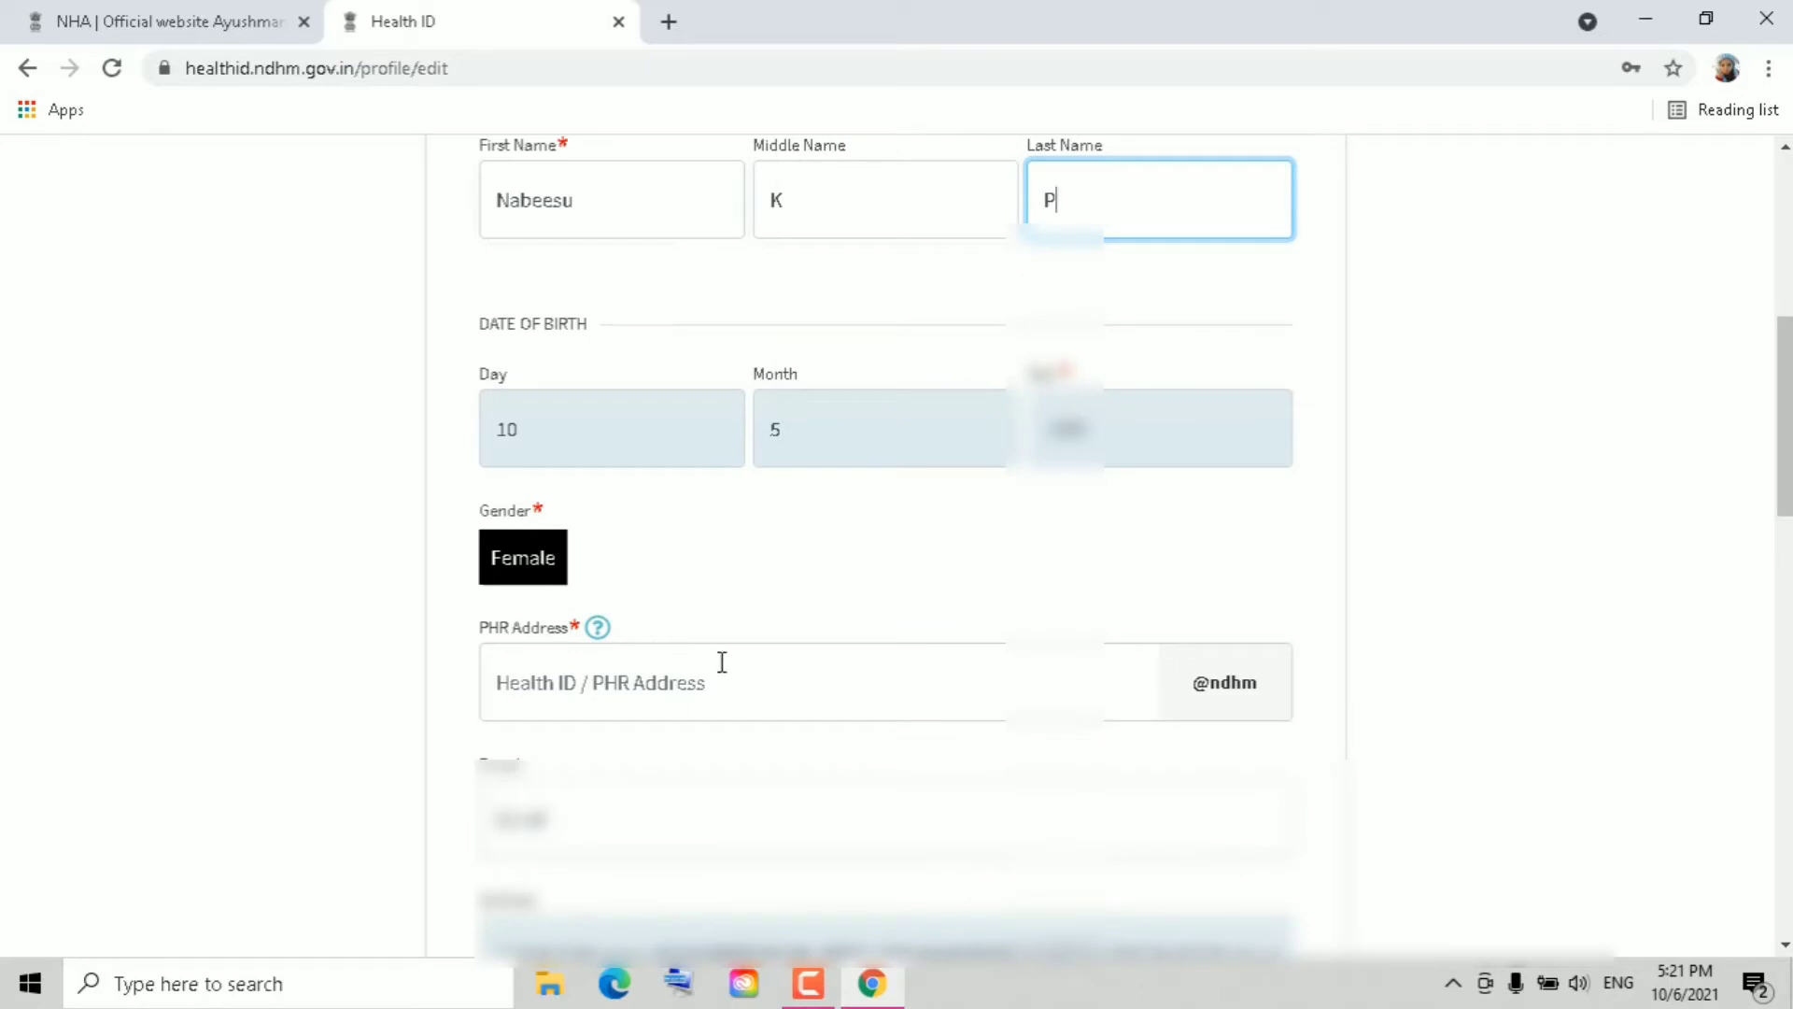
scroll(633, 696, "down", 1)
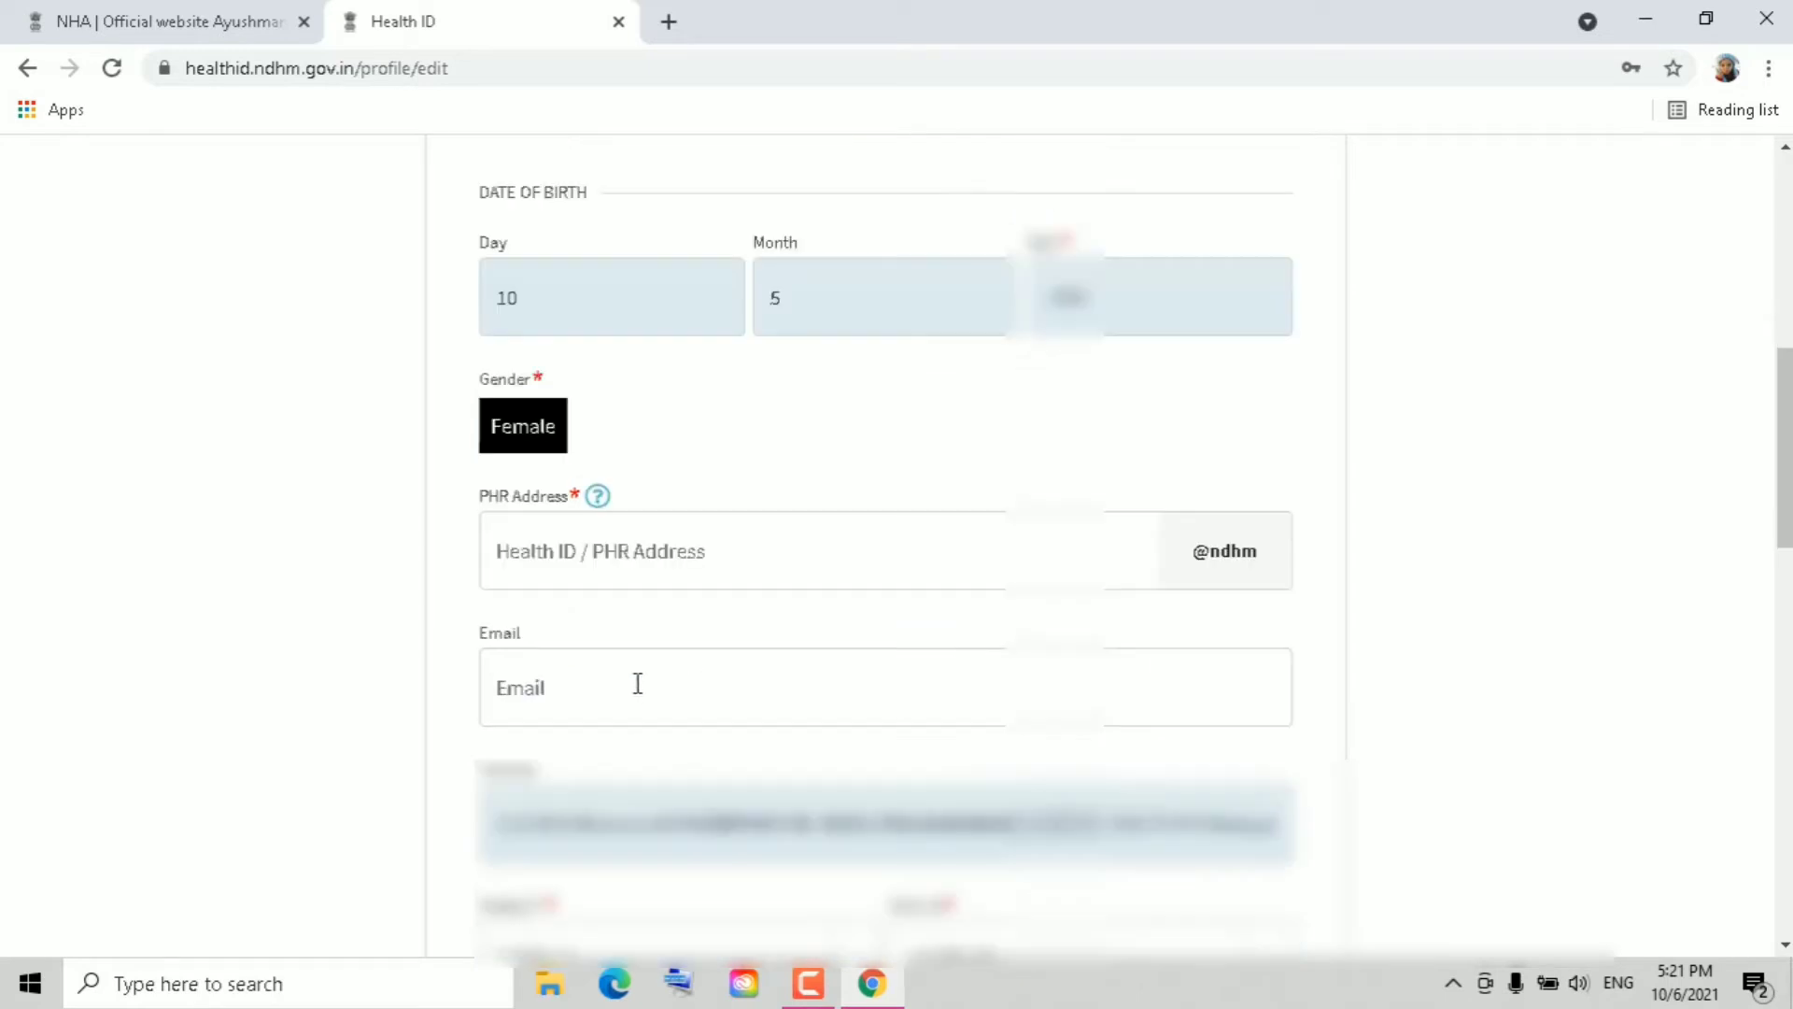
left_click(567, 548)
Fill the PHR Address and Email fields from saved browser autofill suggestions
left_click(594, 553)
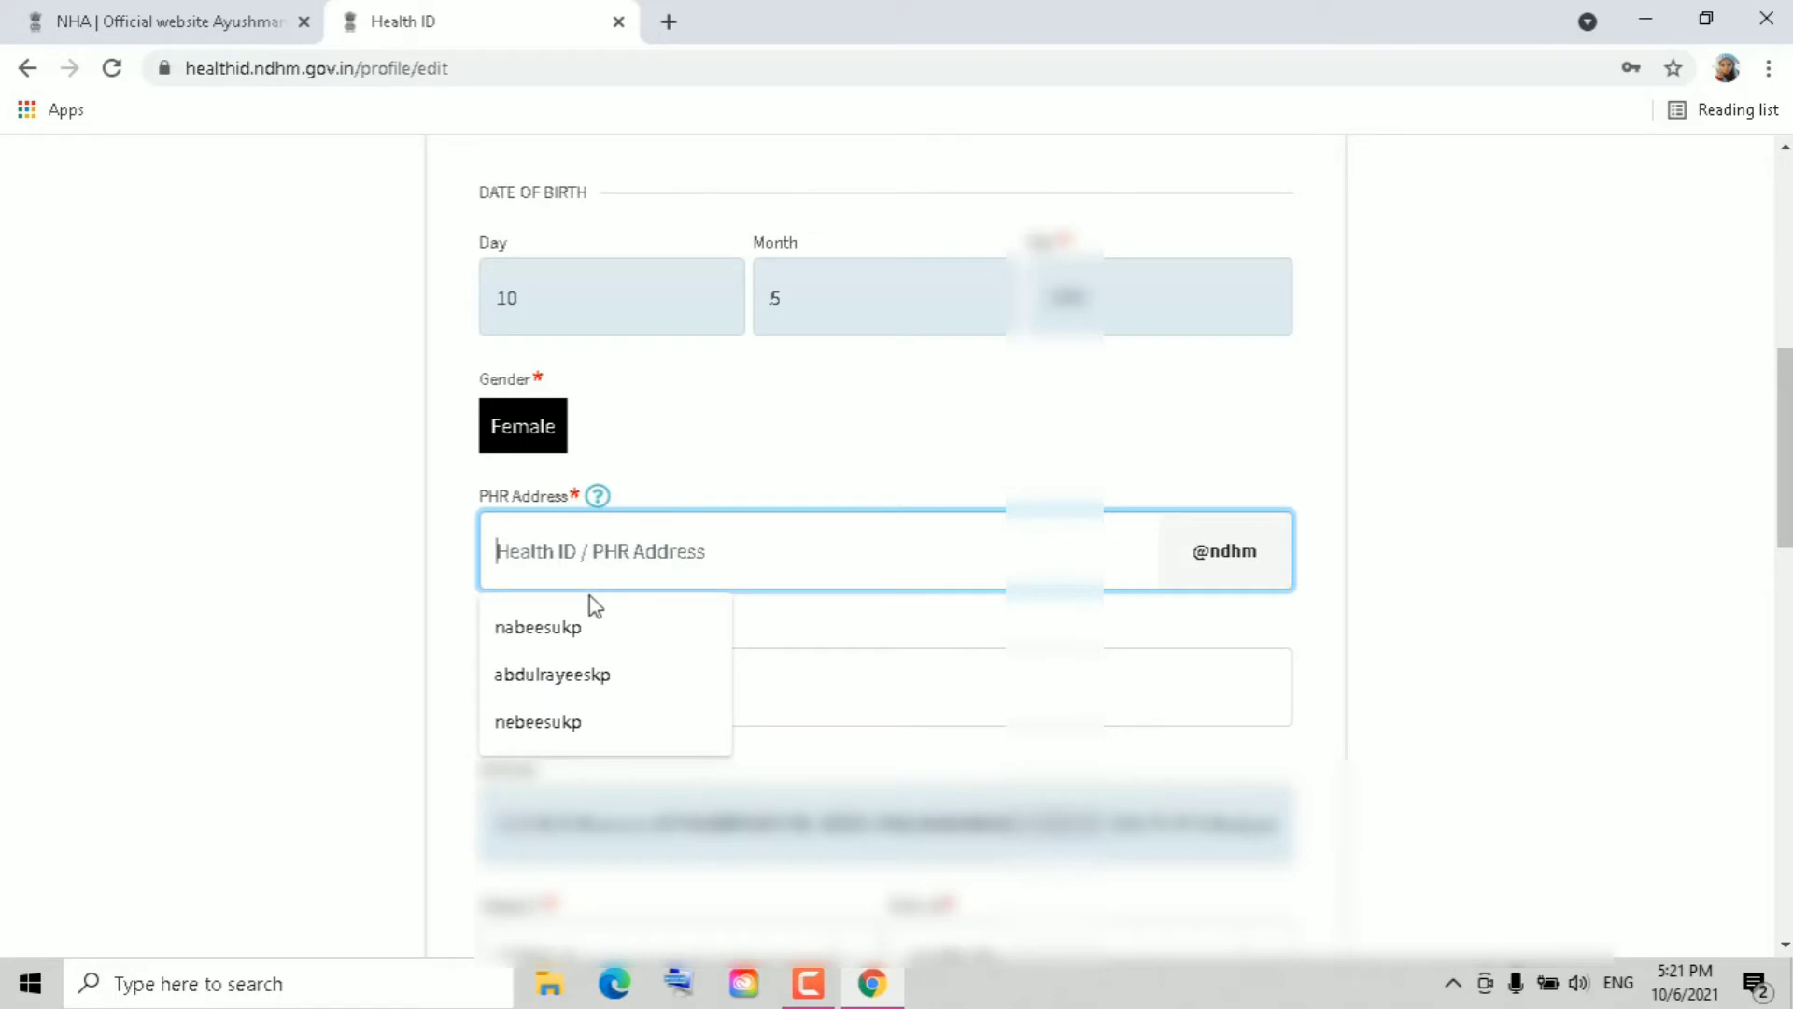
left_click(588, 734)
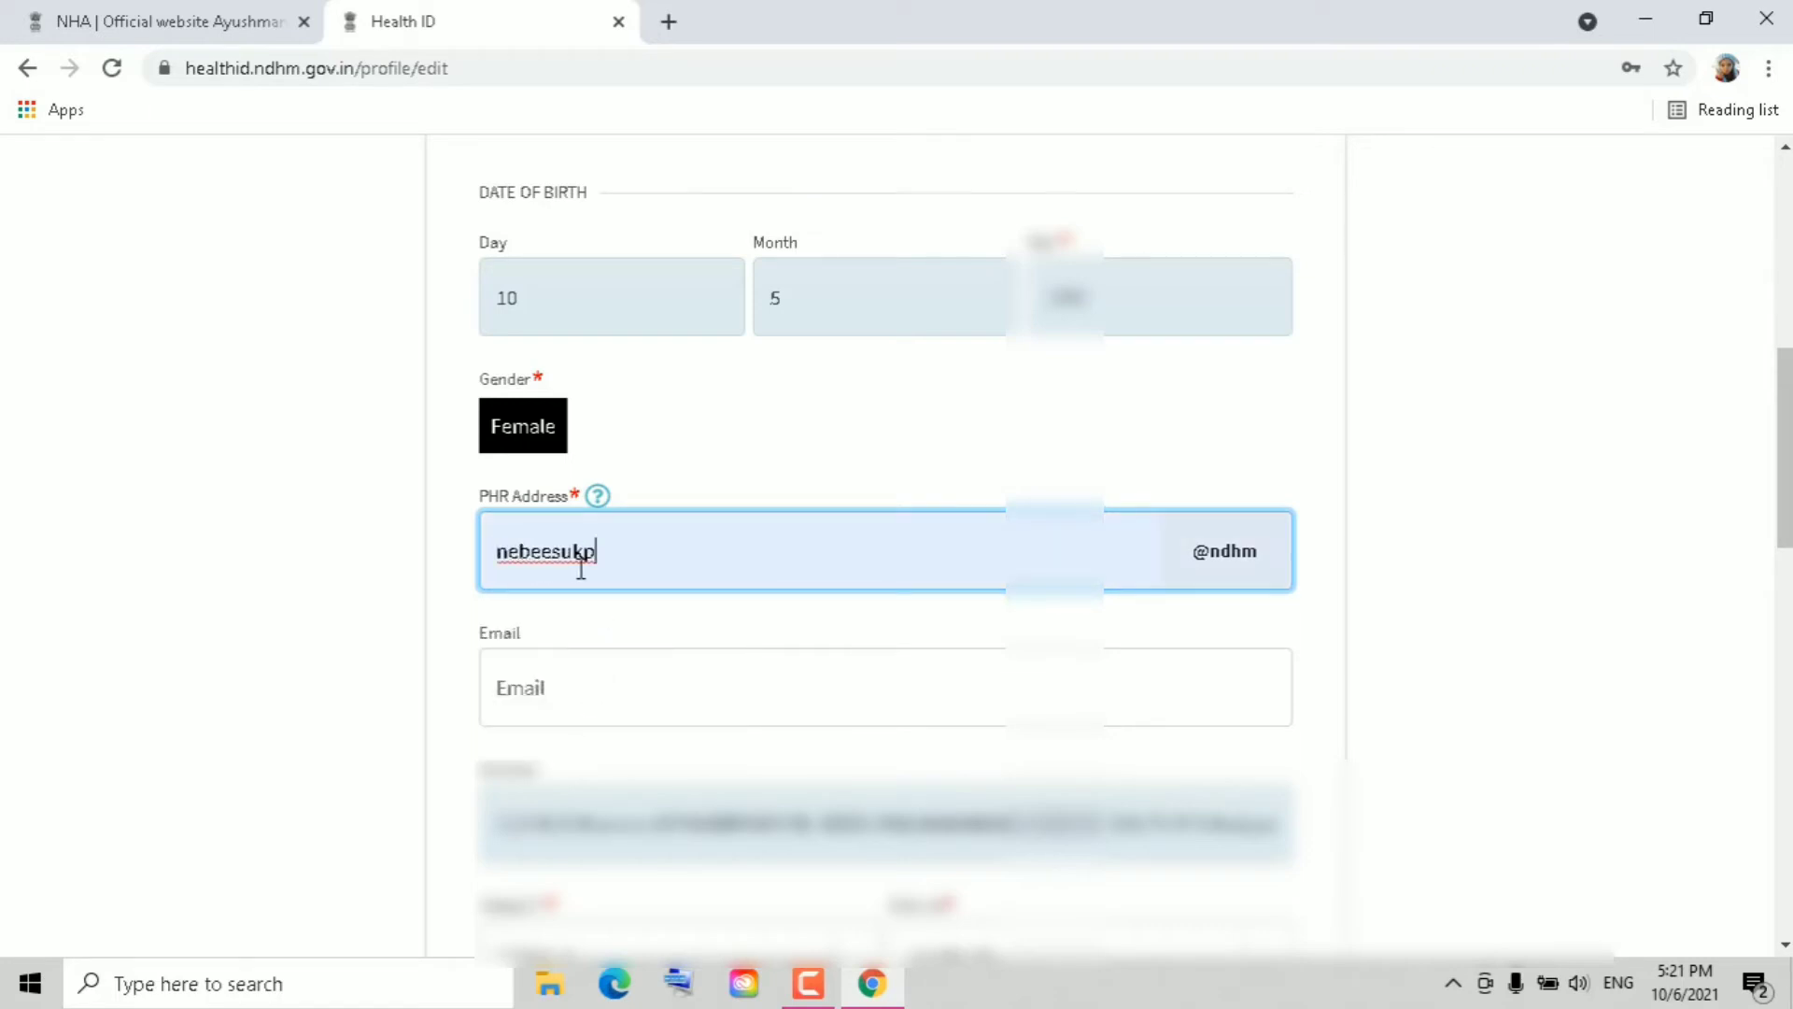
left_click(1287, 624)
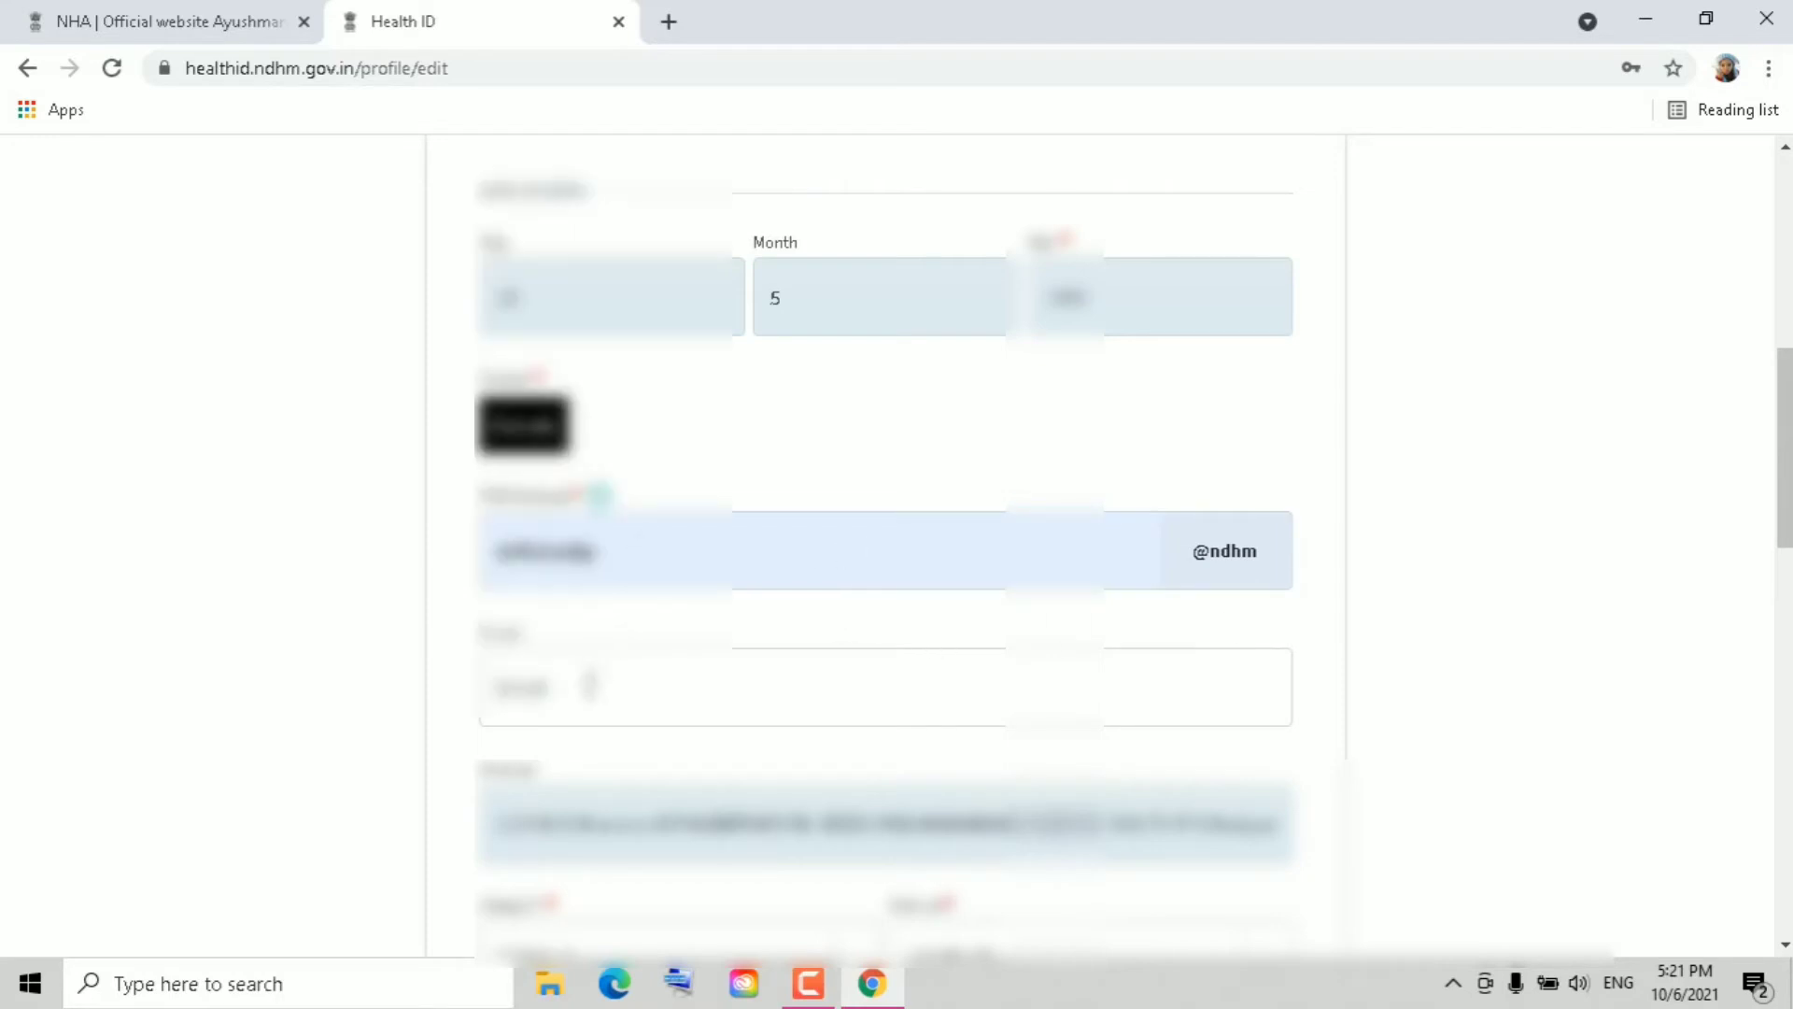
left_click(589, 687)
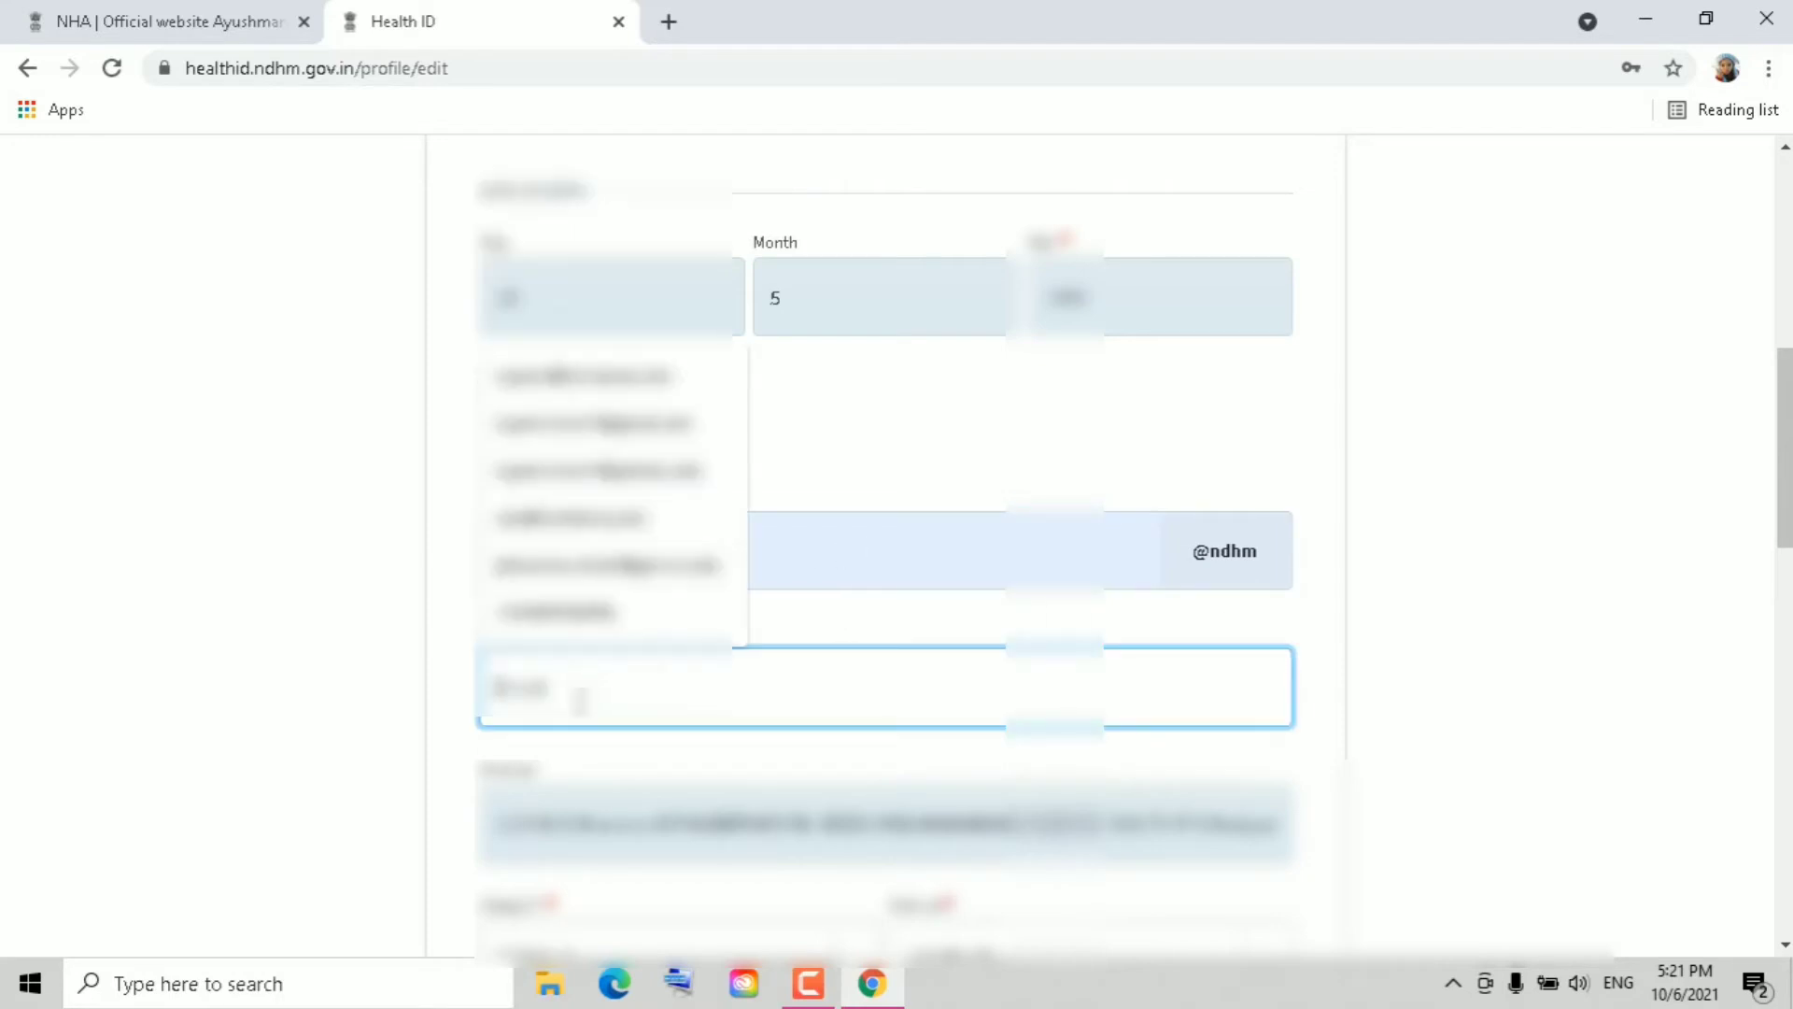
type("n")
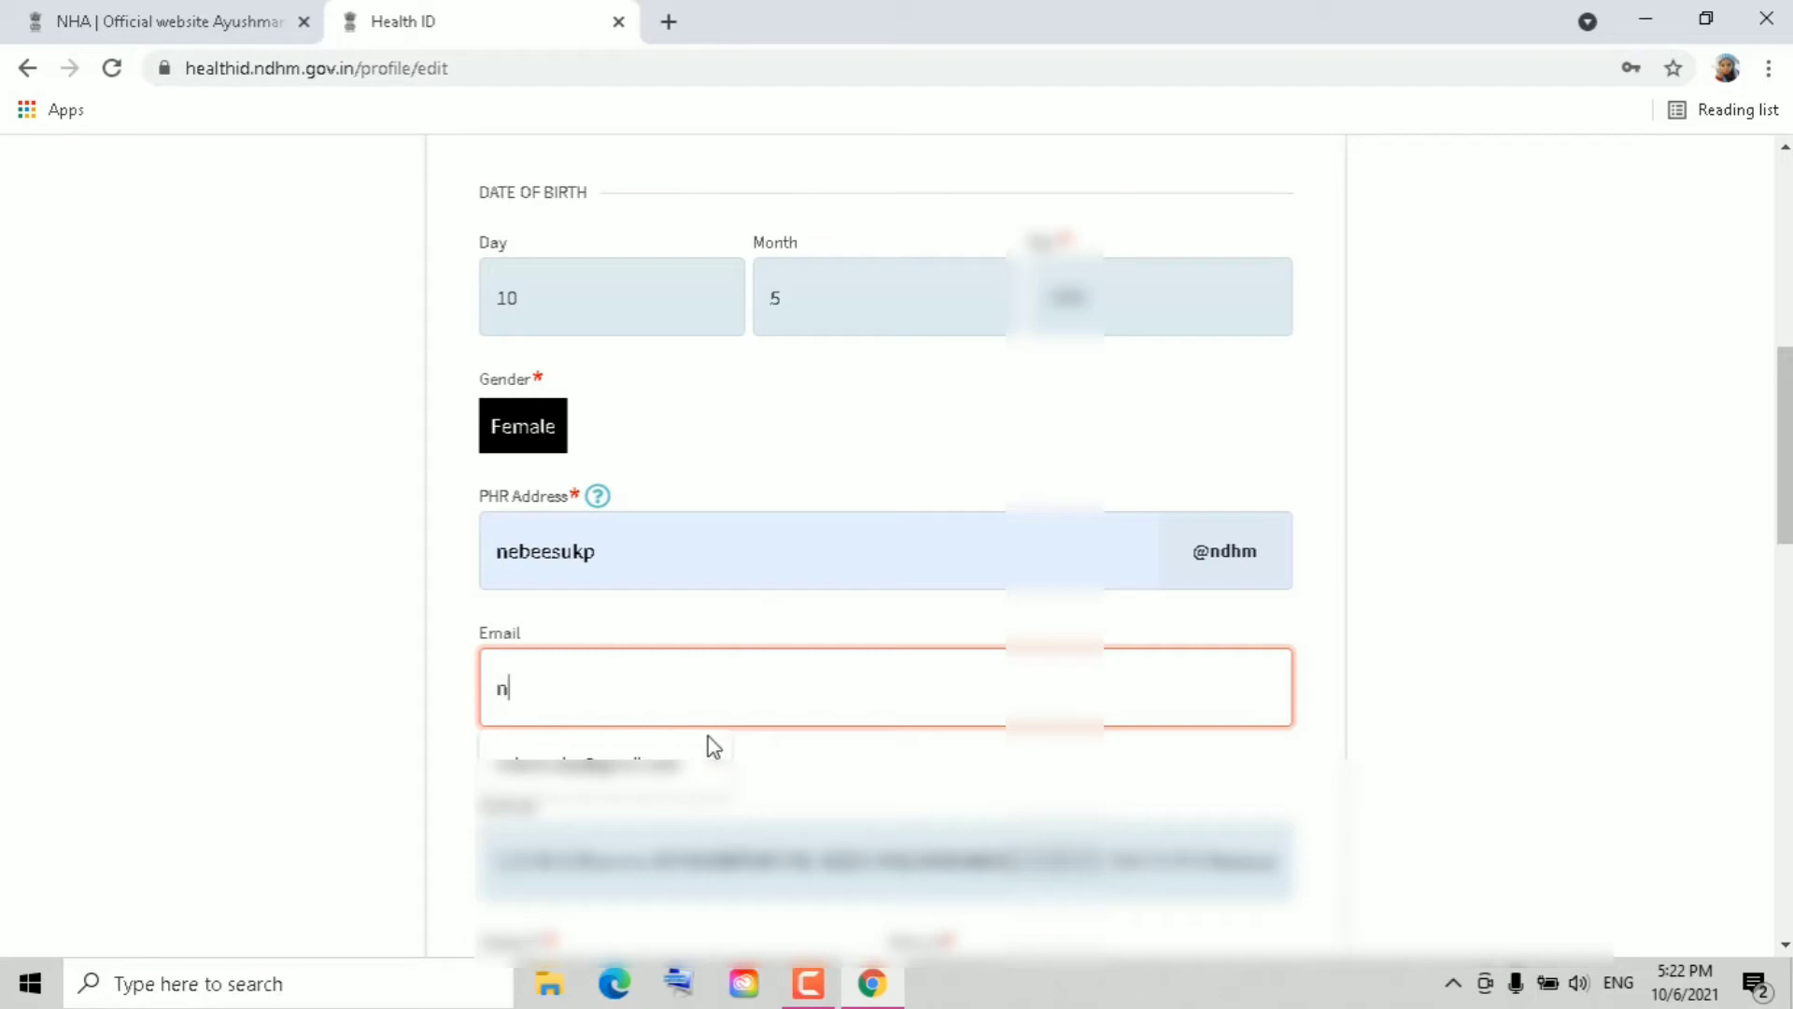
left_click(708, 748)
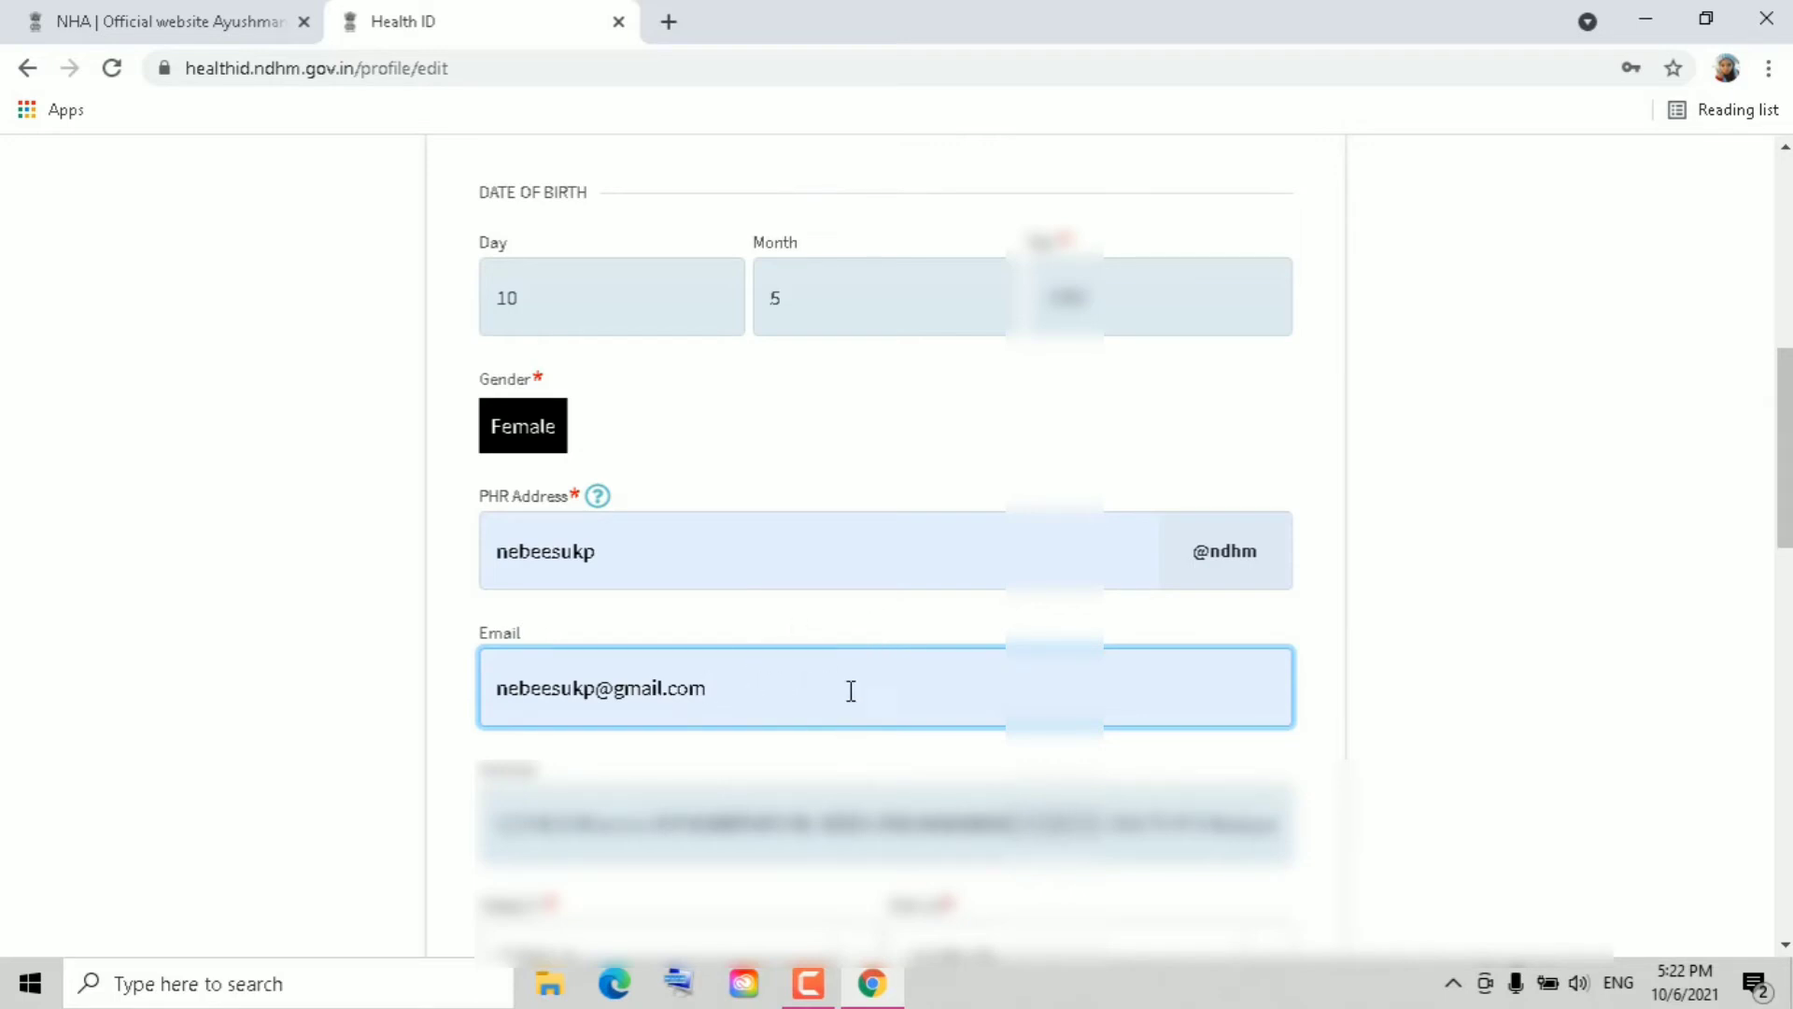
scroll(795, 602, "down", 4)
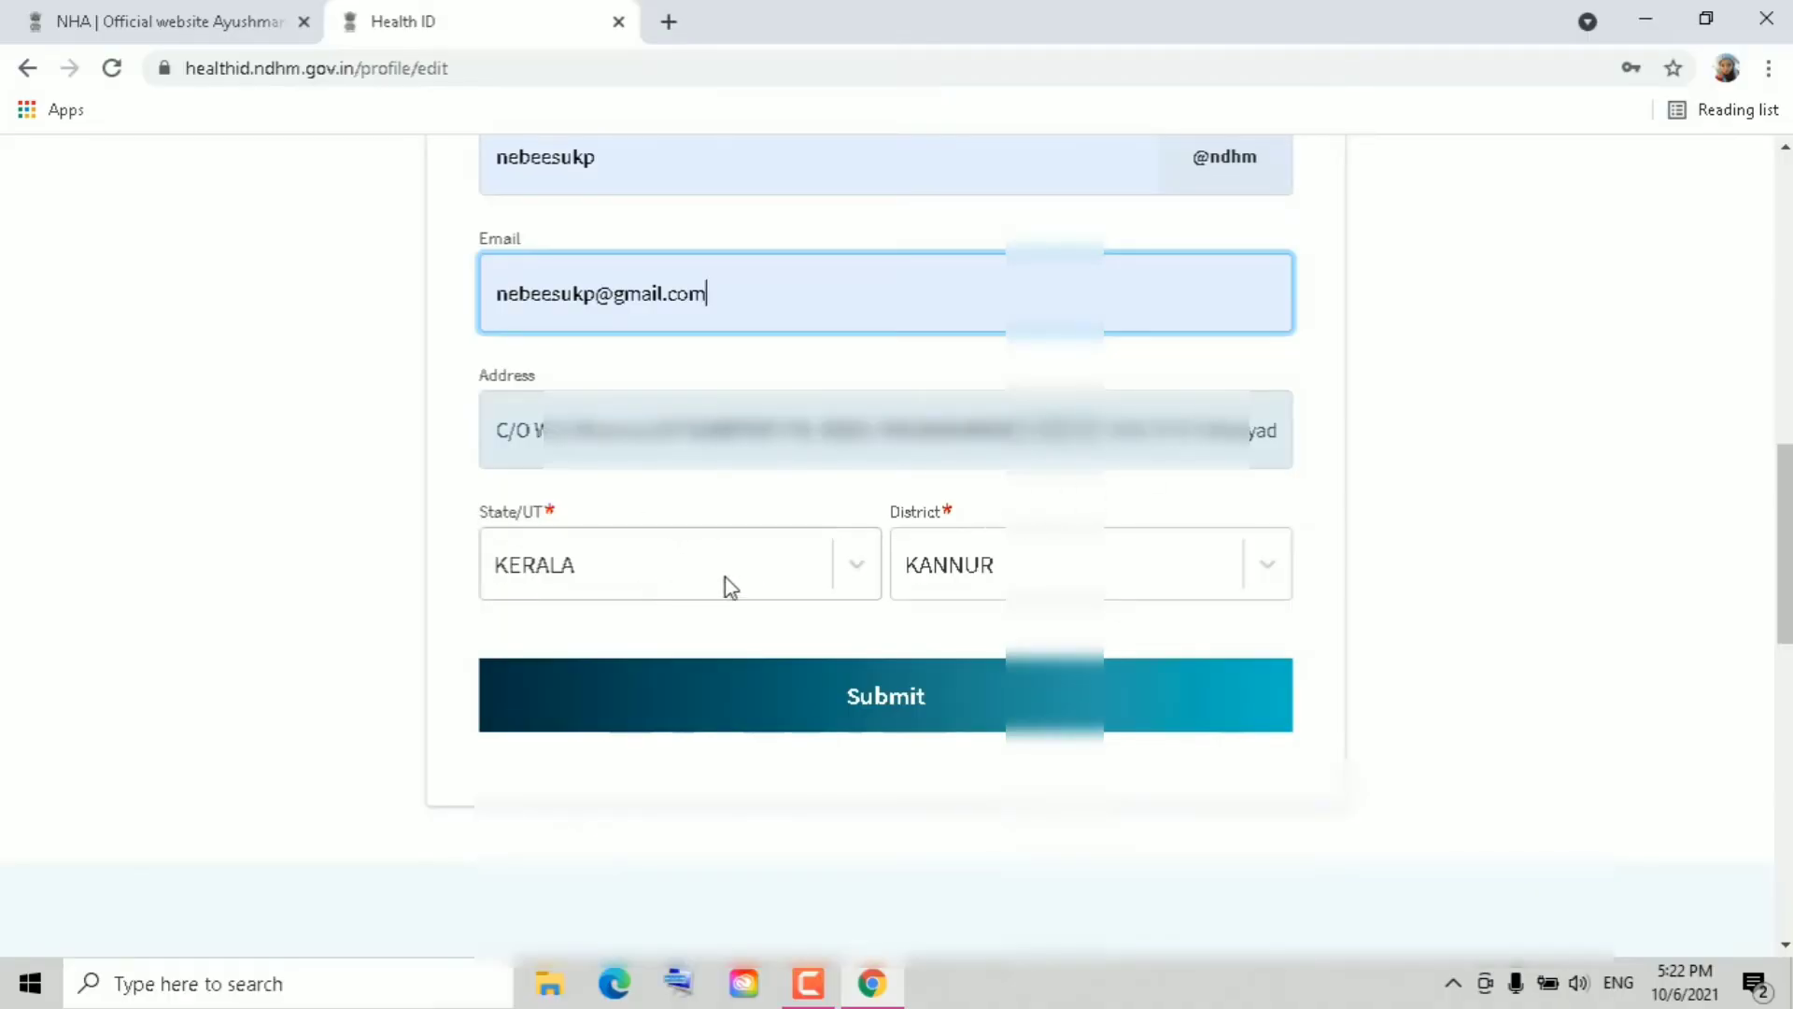
Submit the profile form and scroll down to the generated Health ID card with its download option
left_click(895, 702)
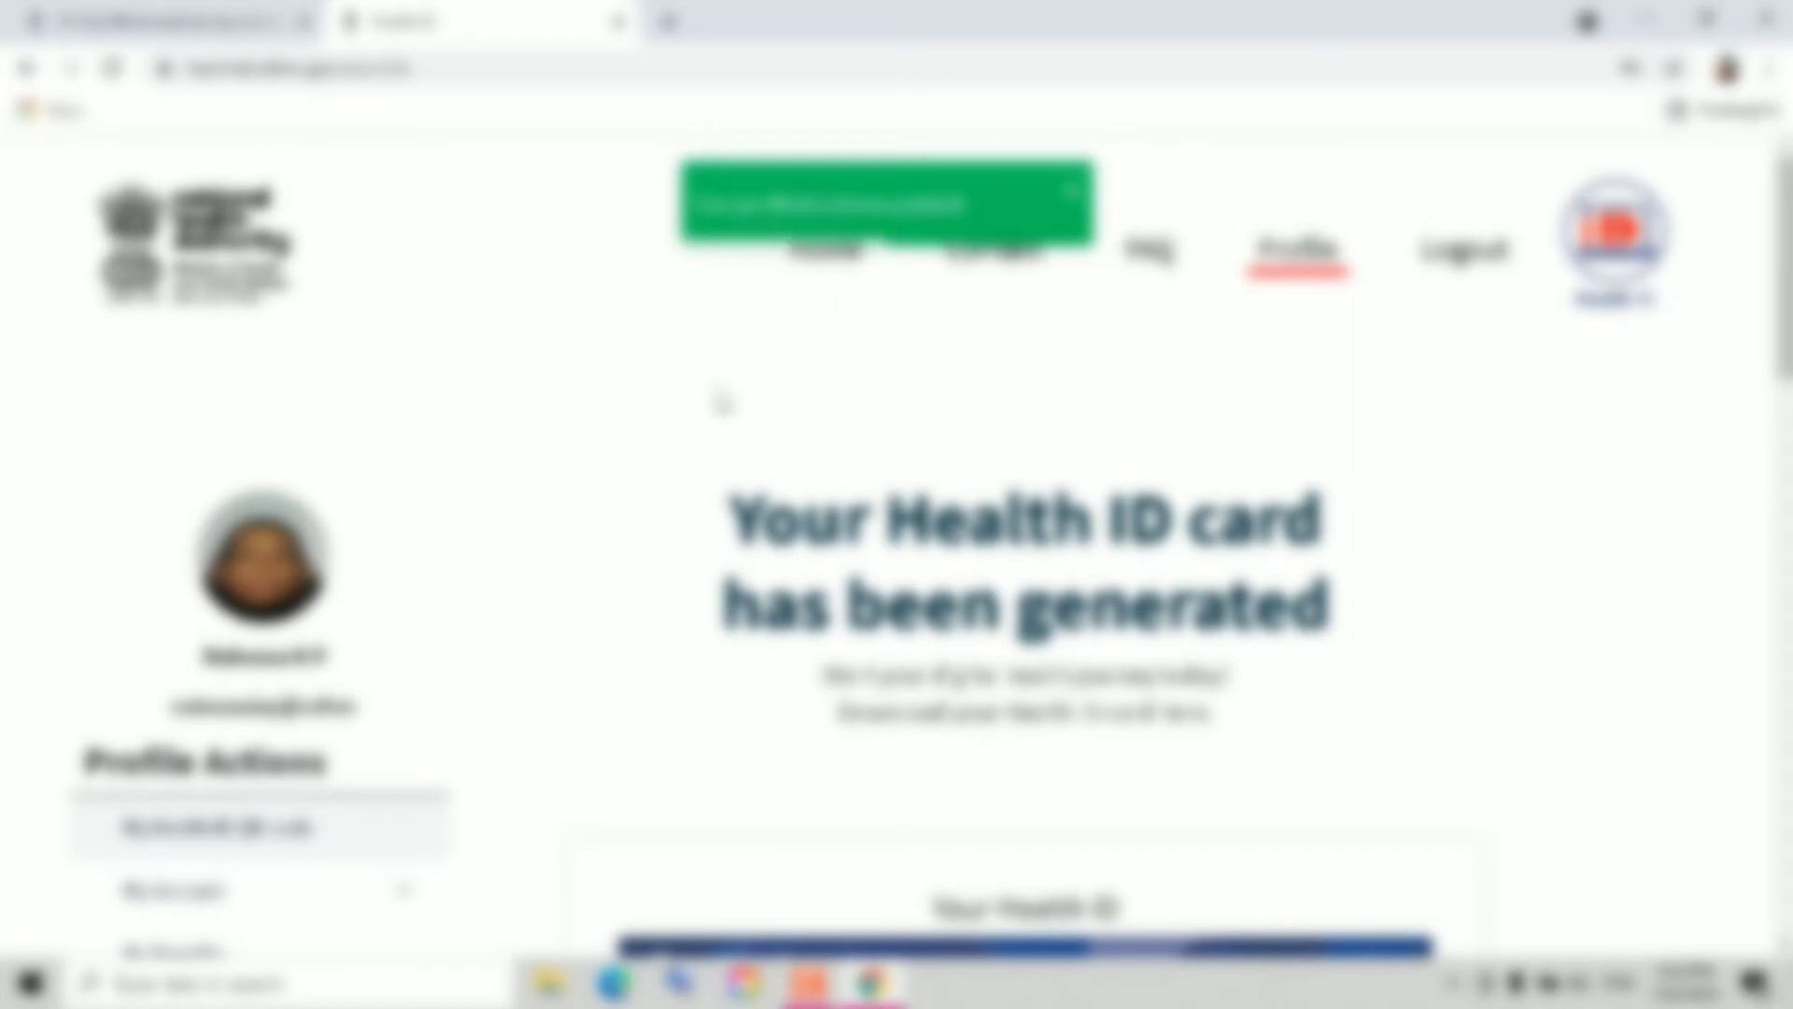
scroll(608, 589, "down", 7)
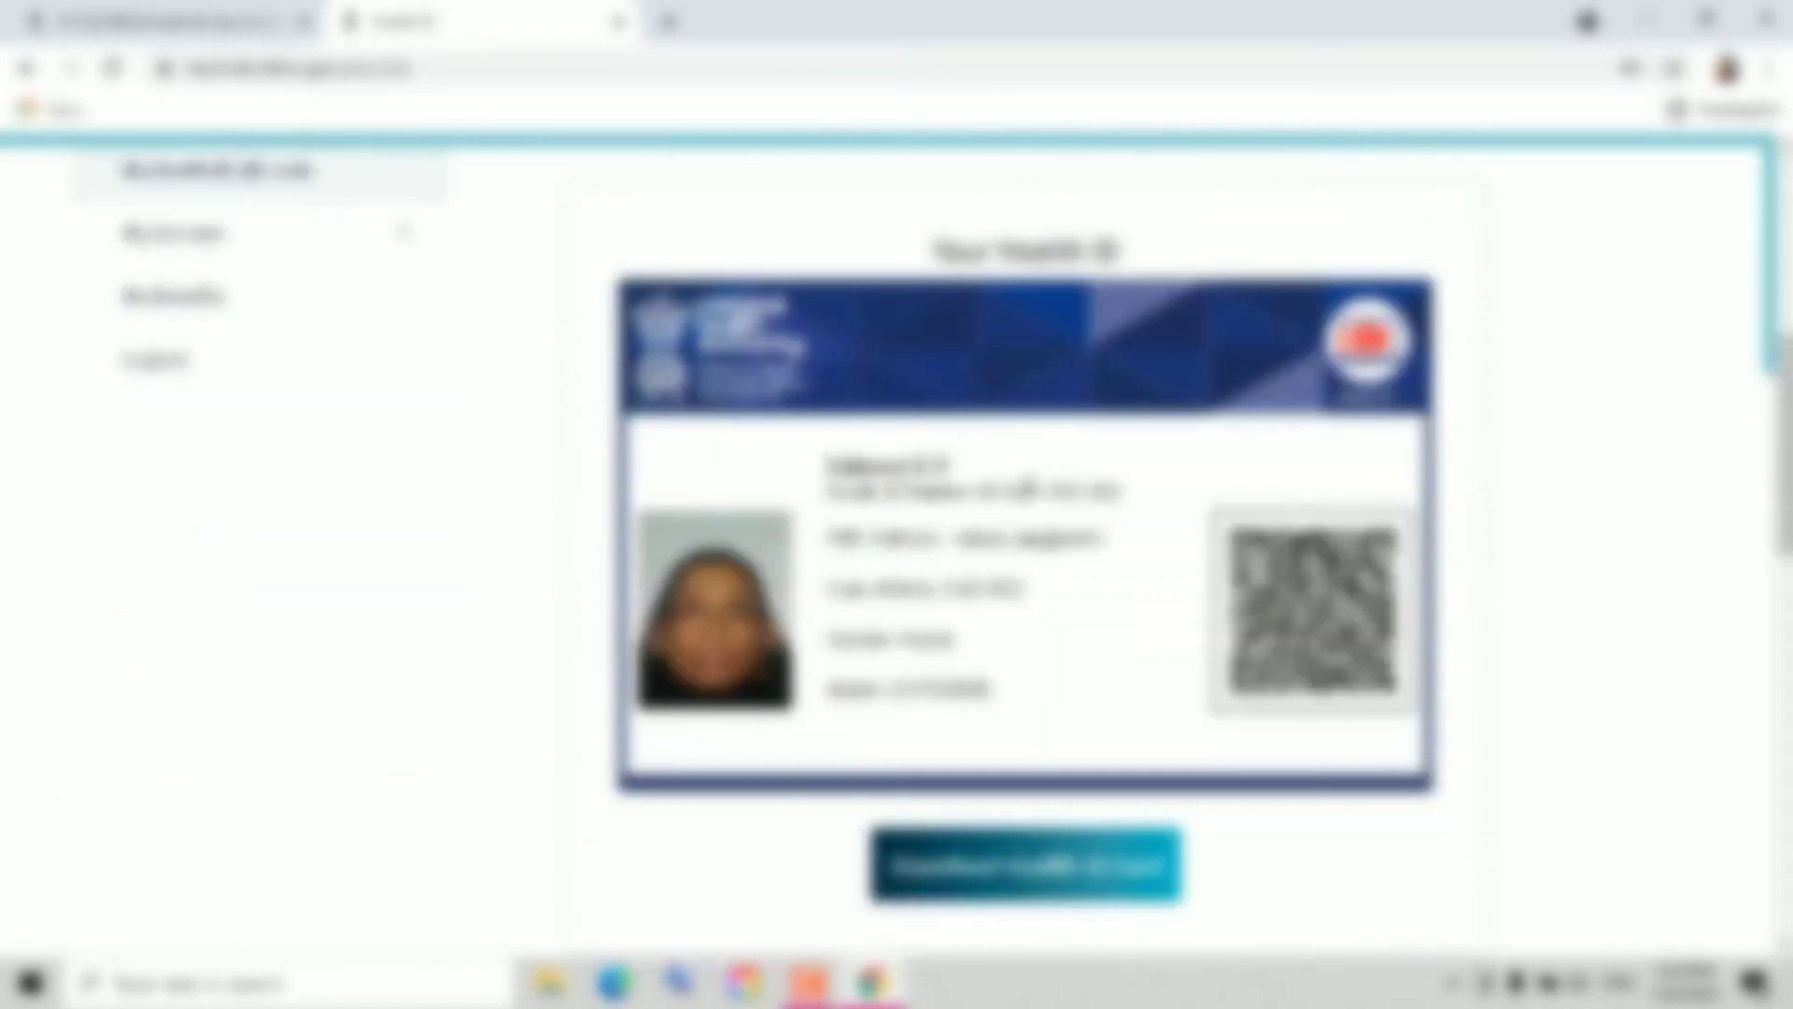